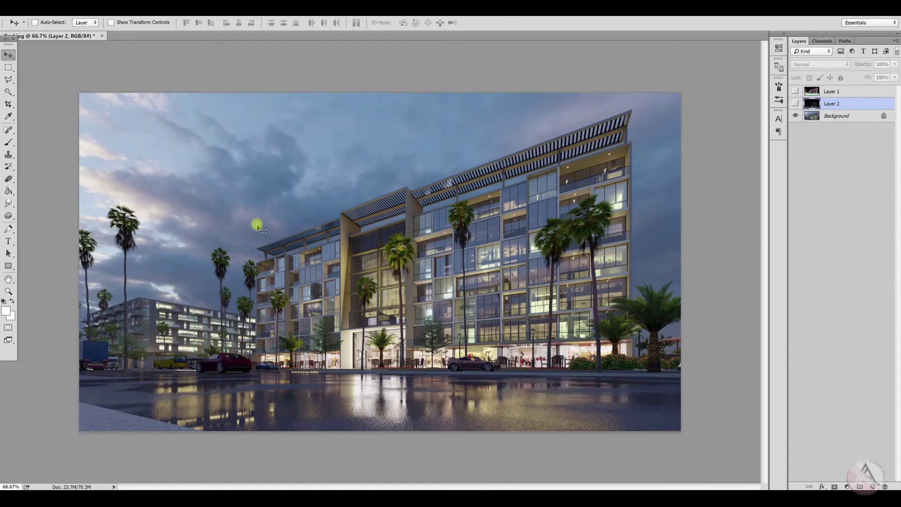
Examine the rendered building image as a whole and its facade and street details up close.
scroll(337, 282, down, 2)
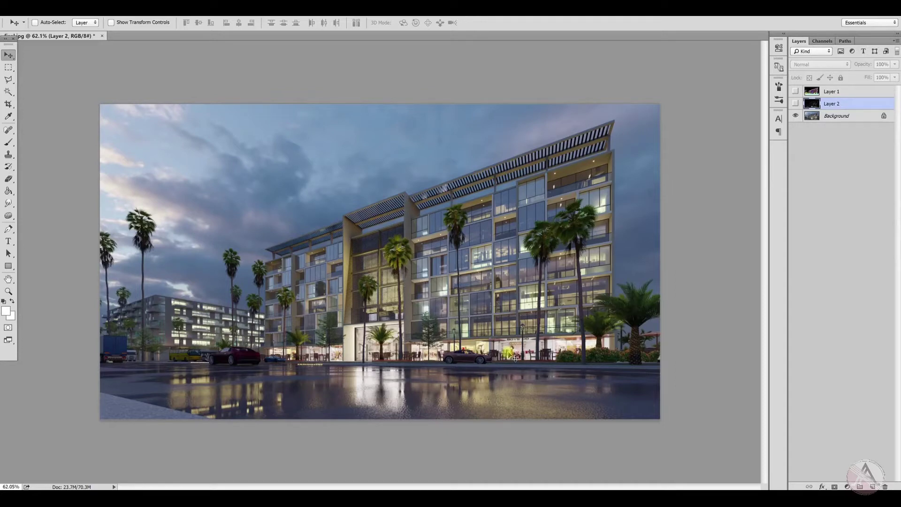
scroll(481, 347, down, 2)
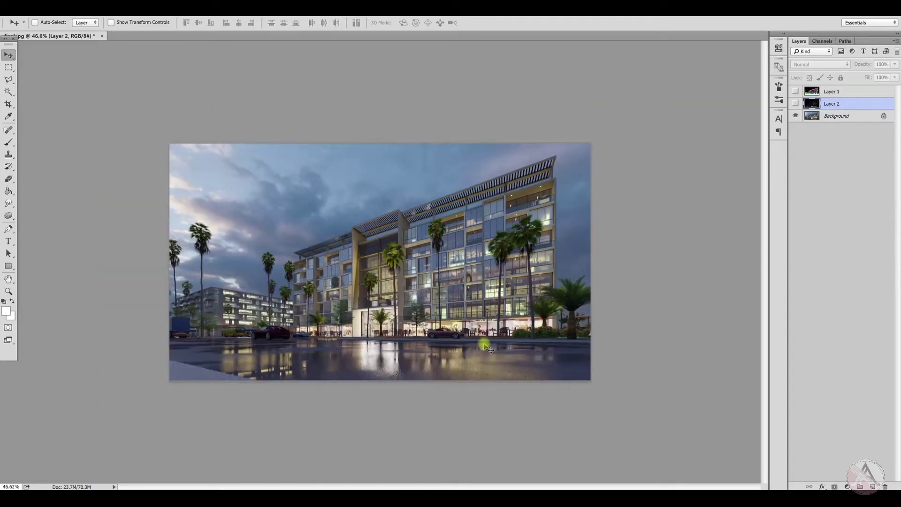
scroll(485, 349, up, 5)
scroll(486, 350, down, 2)
scroll(485, 349, up, 2)
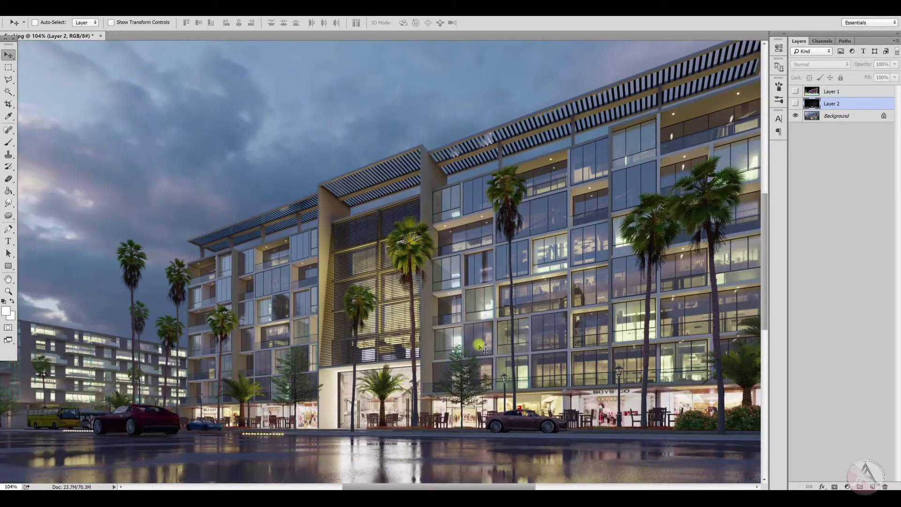
scroll(485, 350, down, 2)
scroll(486, 351, up, 2)
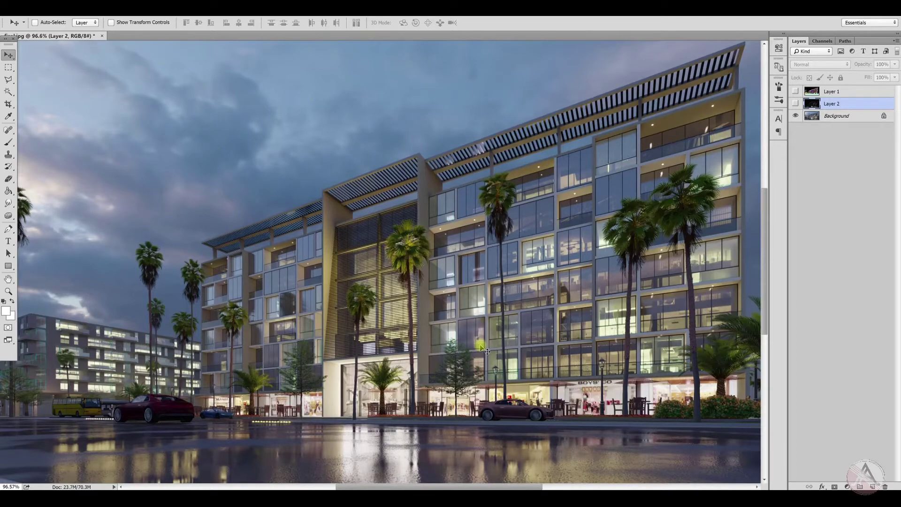
scroll(485, 390, down, 6)
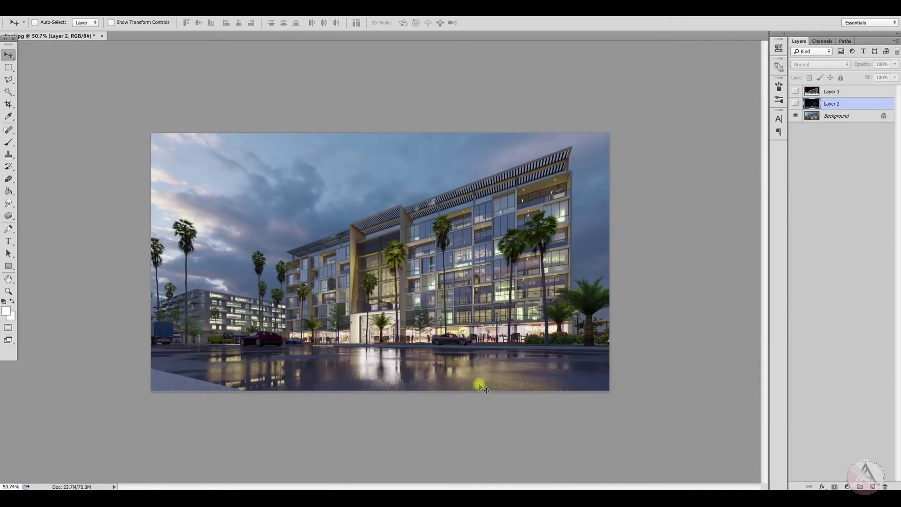
scroll(486, 389, up, 4)
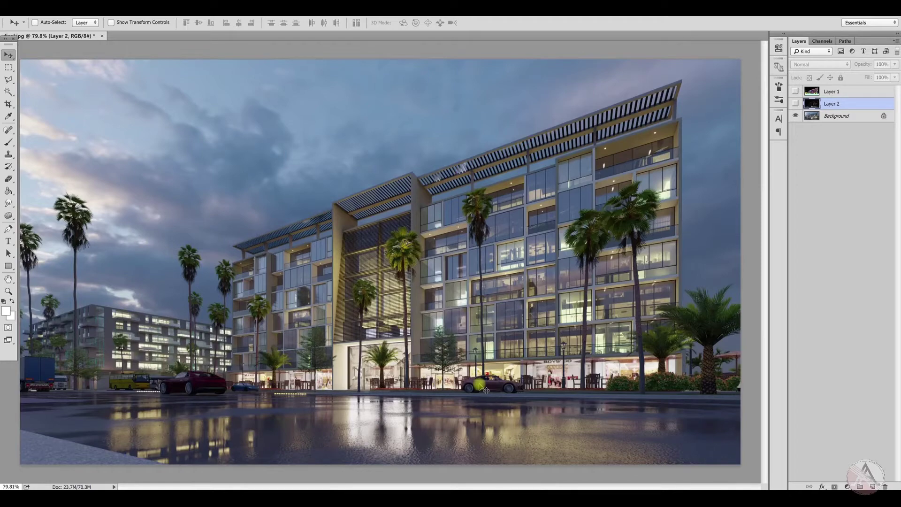
scroll(483, 387, down, 2)
scroll(480, 382, up, 2)
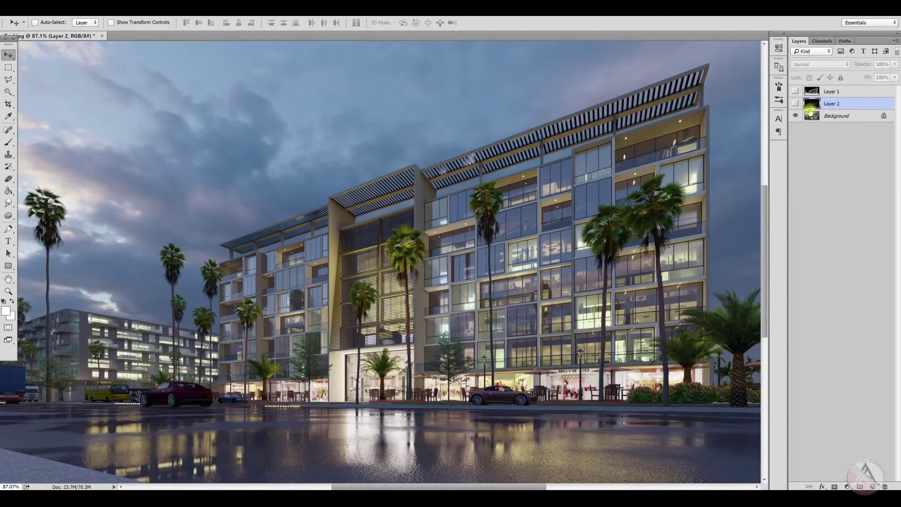
Show Layer 2 and Layer 1, and examine the flat colour mask pass over the building facade.
click(794, 103)
click(795, 91)
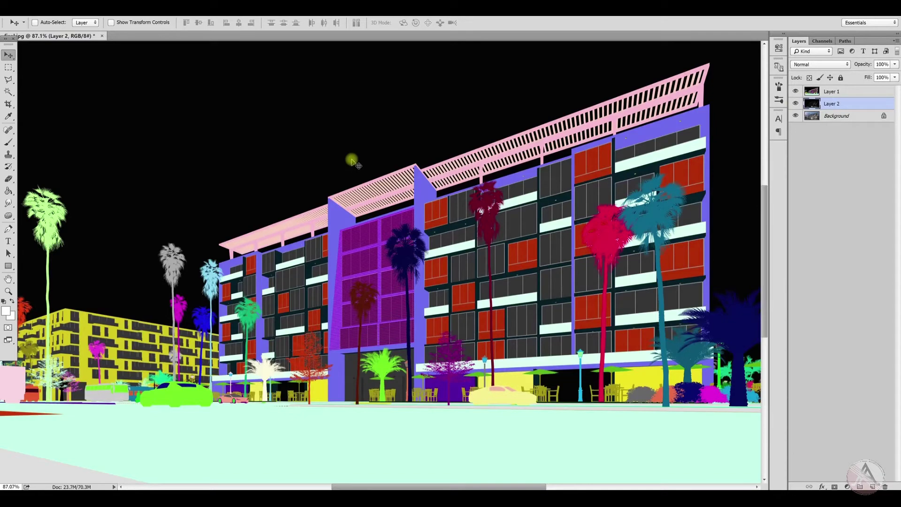
scroll(492, 297, down, 2)
scroll(493, 297, up, 4)
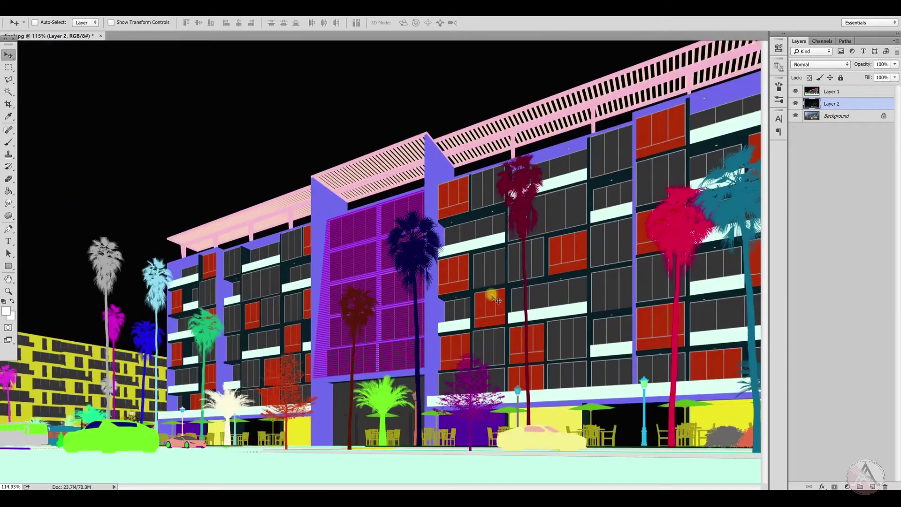
scroll(492, 298, up, 2)
scroll(488, 298, down, 3)
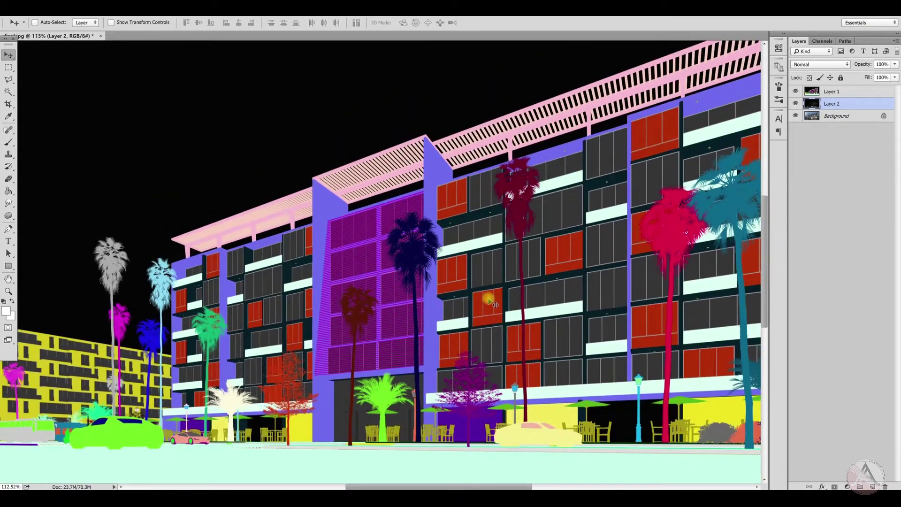
scroll(490, 300, down, 2)
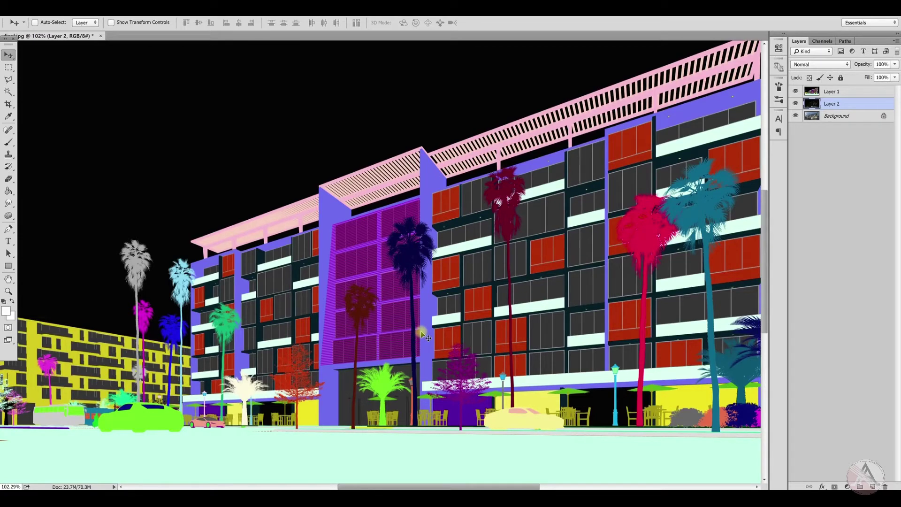
Hide Layer 2, select the Background layer, and compare Layer 1's colour mask with the background render.
click(795, 103)
click(818, 118)
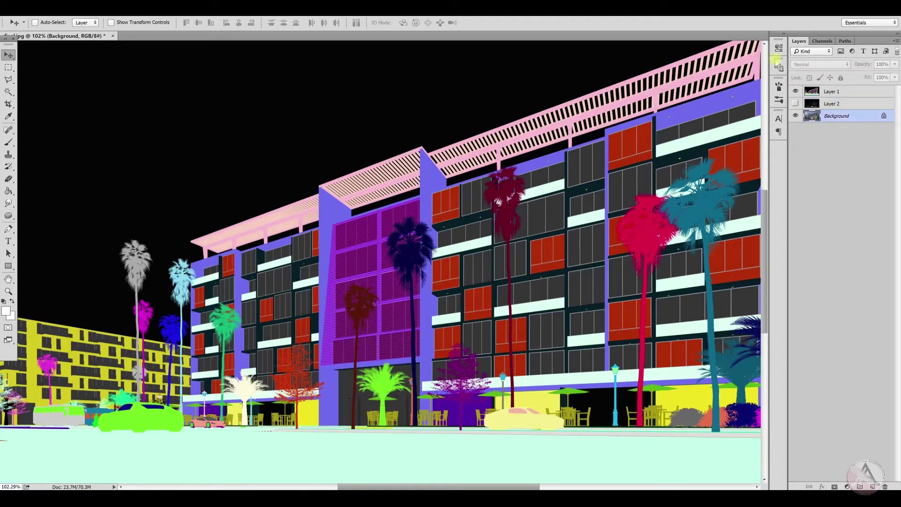
click(796, 91)
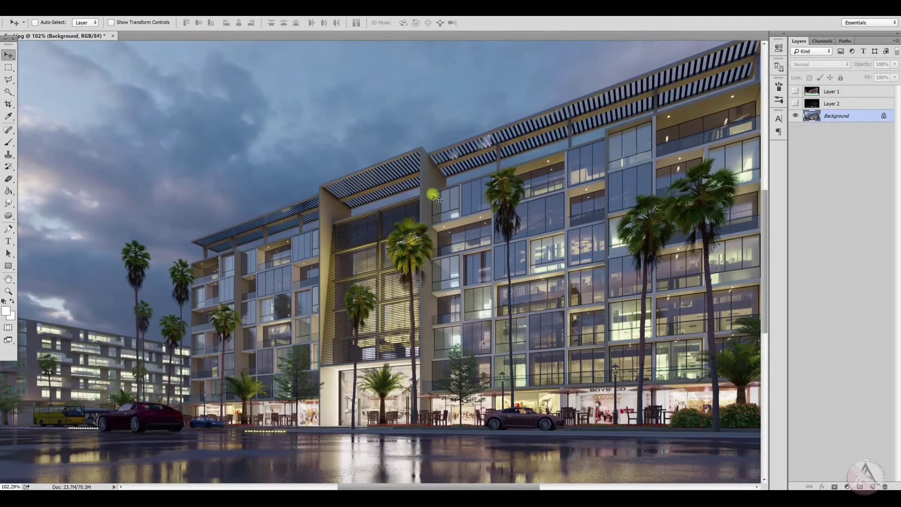
click(795, 91)
scroll(398, 262, down, 3)
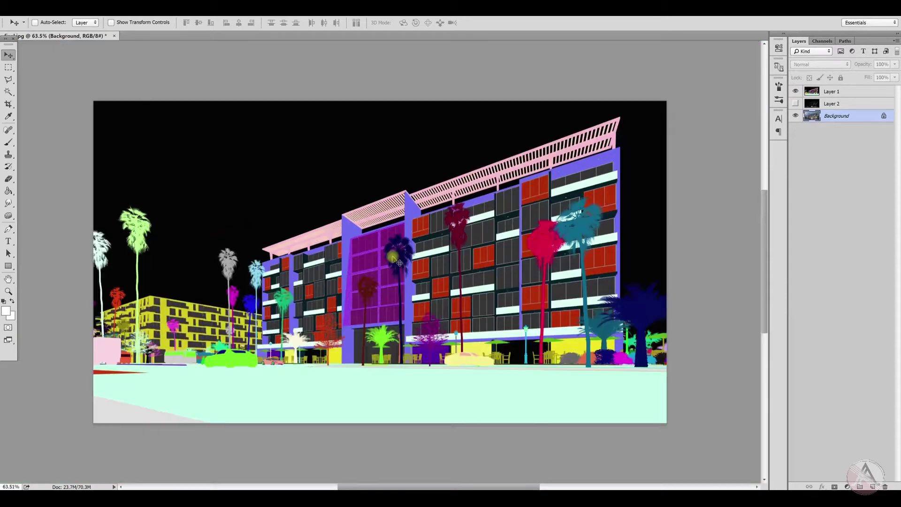
scroll(398, 261, up, 2)
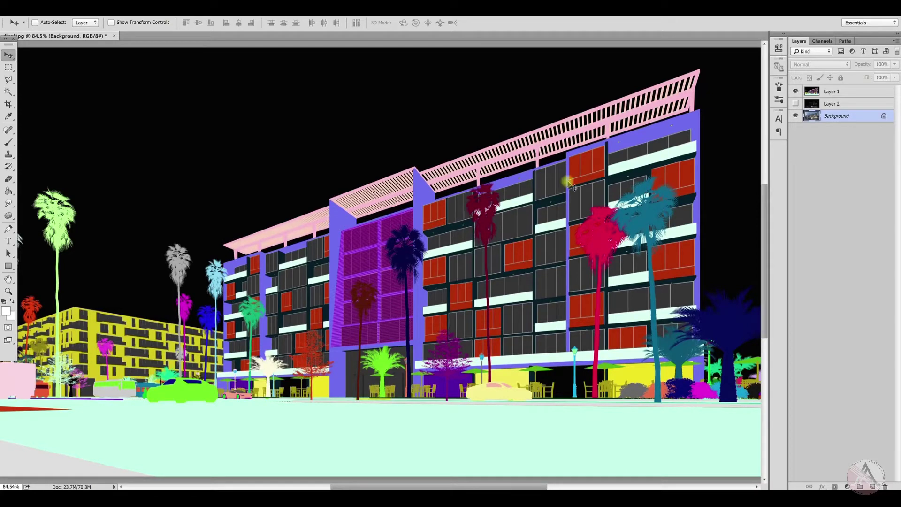
Show and select Layer 2 in place of Layer 1, comparing its dark reflection pass with the background render.
click(795, 91)
click(795, 103)
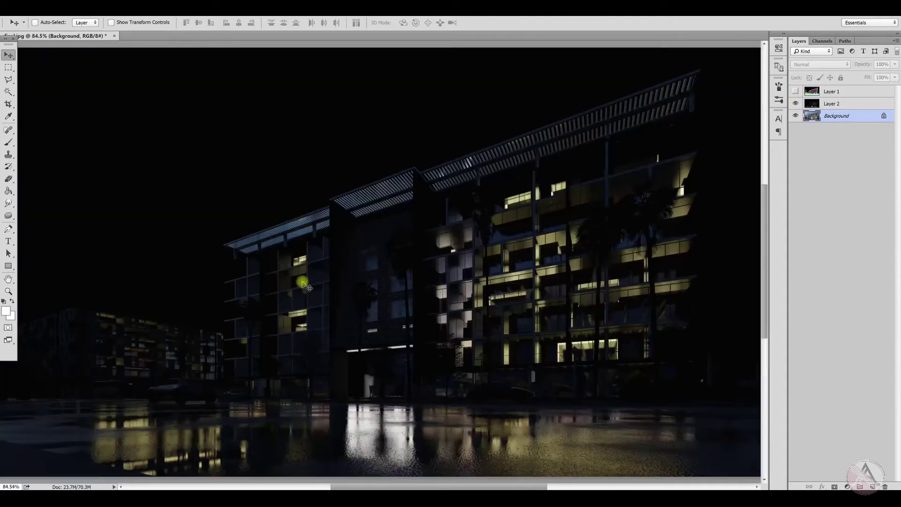
key(ctrl+0)
key(ctrl+1)
key(ctrl+0)
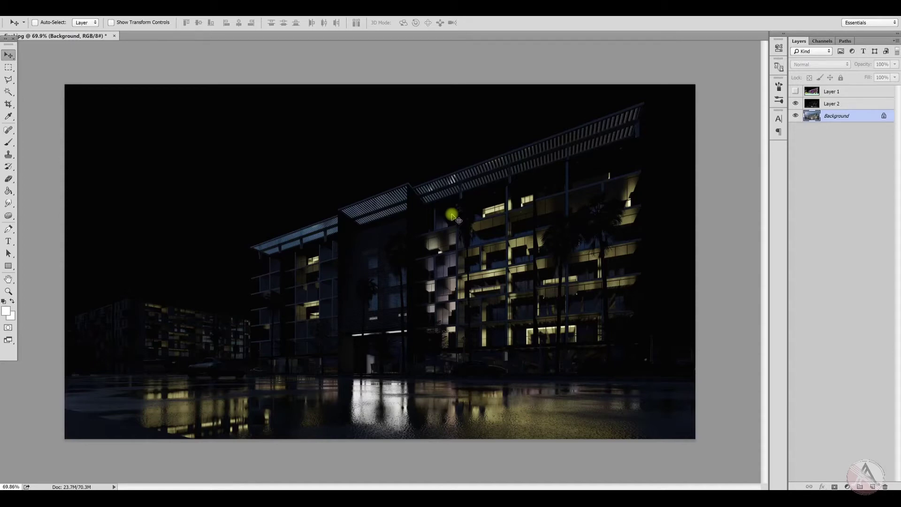
click(795, 103)
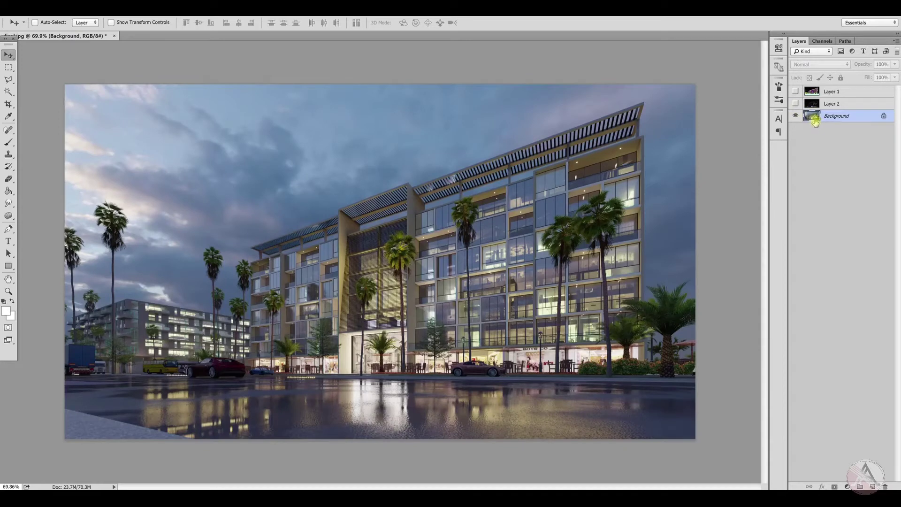
click(795, 104)
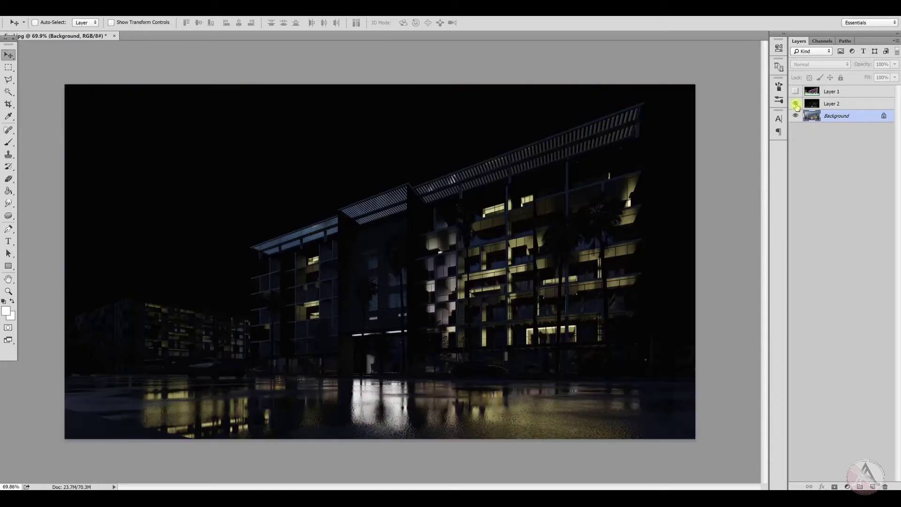
click(827, 104)
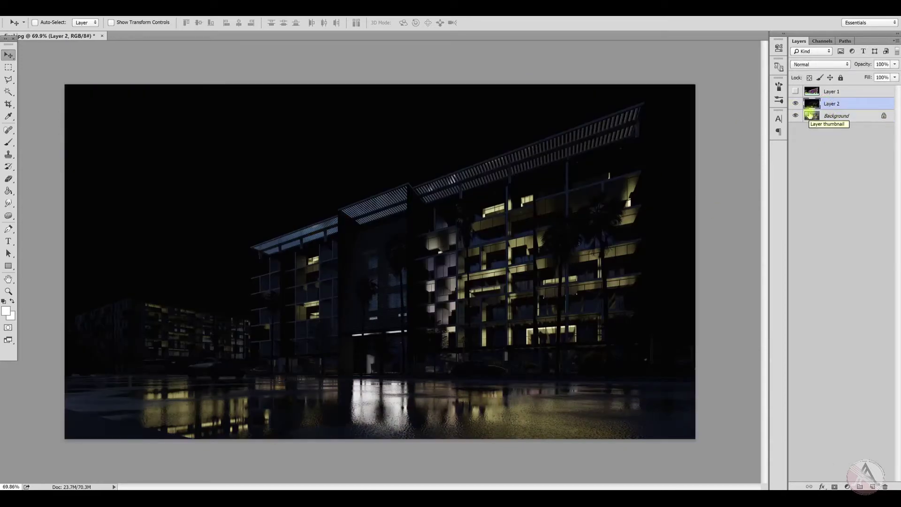
Try Layer 2 with the Color Burn blending mode, ending on Lighten.
click(815, 64)
key(Down)
key(Down)
key(Down)
key(Down)
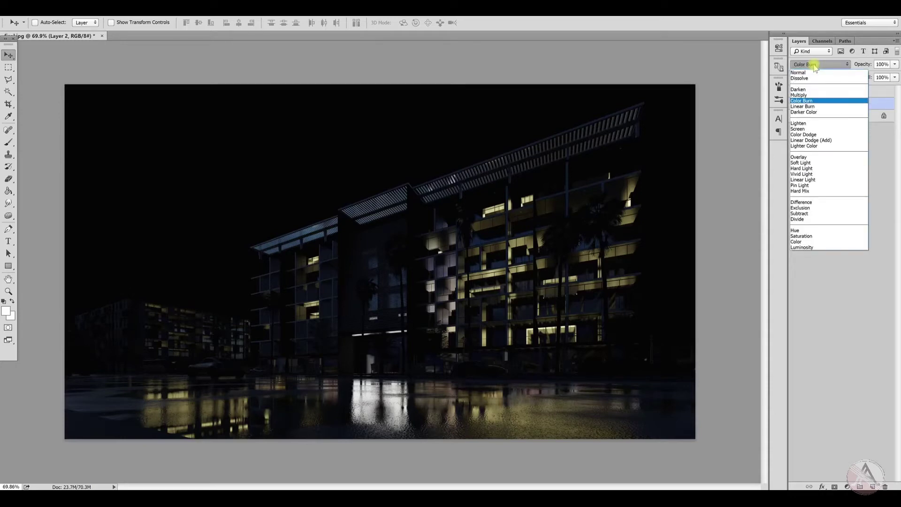
key(Return)
key(Down)
key(Down)
key(Down)
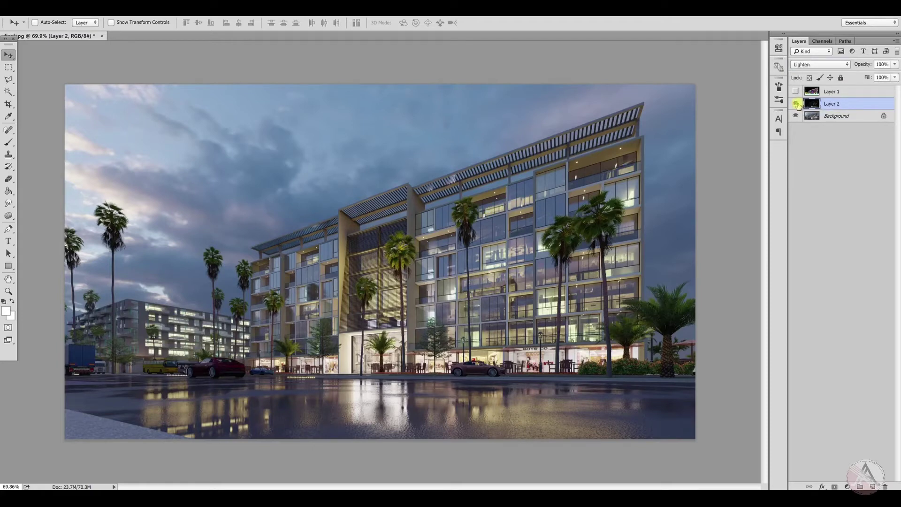
Compare the image with the Lighten-blended Layer 2 hidden and shown.
click(796, 103)
click(797, 104)
click(796, 104)
click(796, 103)
Set Layer 2's blending mode to Screen and compare the image with the layer hidden and shown.
click(814, 65)
click(815, 65)
scroll(815, 66, down, 1)
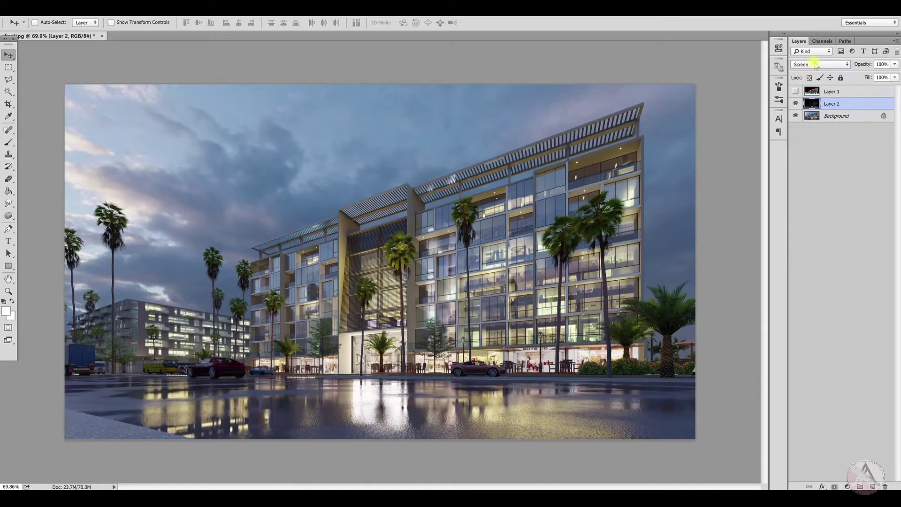
click(797, 103)
click(797, 103)
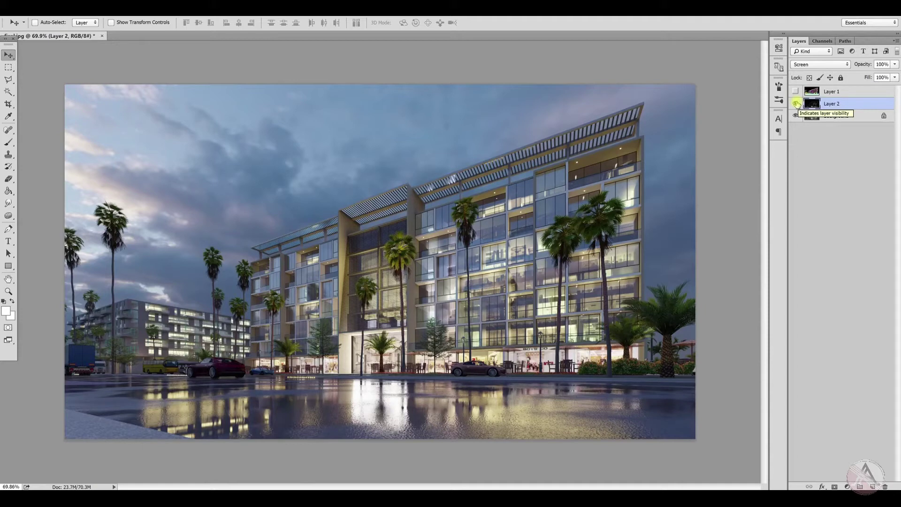
click(796, 104)
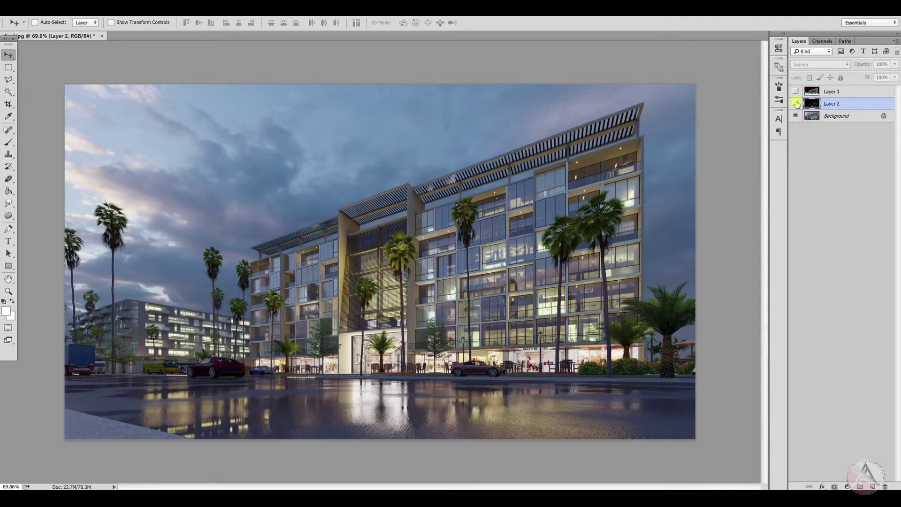
click(797, 104)
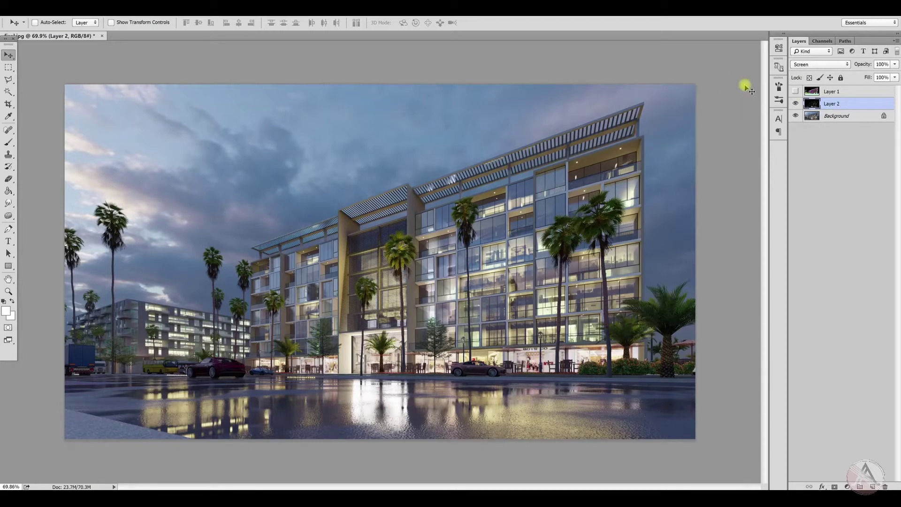
Show Layer 1 briefly to check its colour mask against the blended image, leaving it hidden.
click(795, 91)
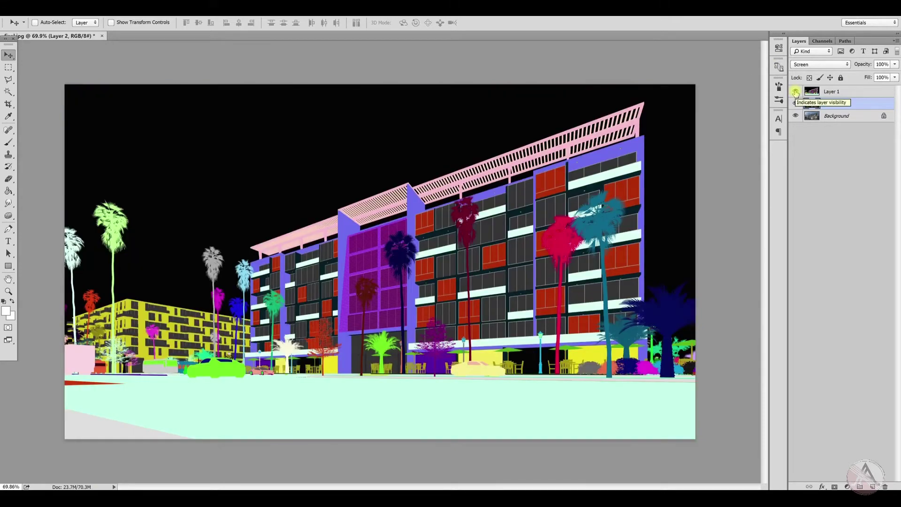
click(796, 92)
click(795, 91)
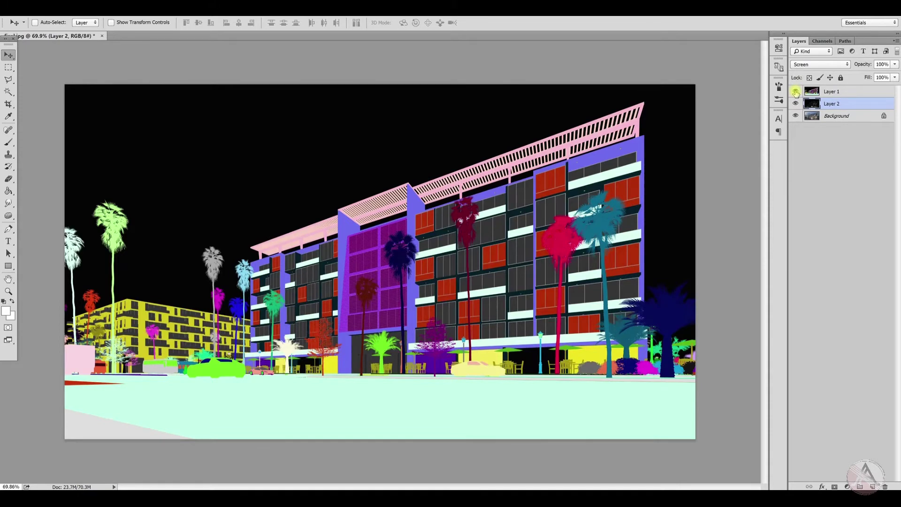
click(795, 92)
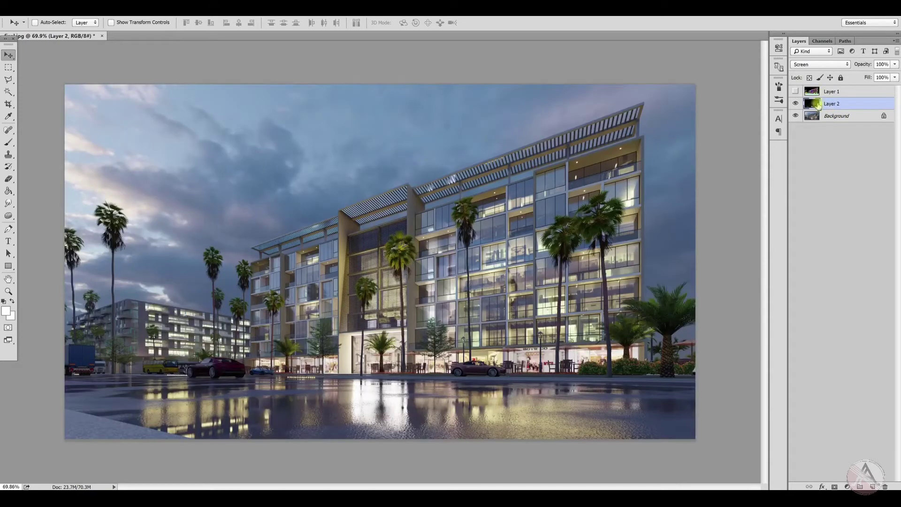
Duplicate the Background layer and open the copy in an enlarged Camera Raw Filter window.
click(812, 116)
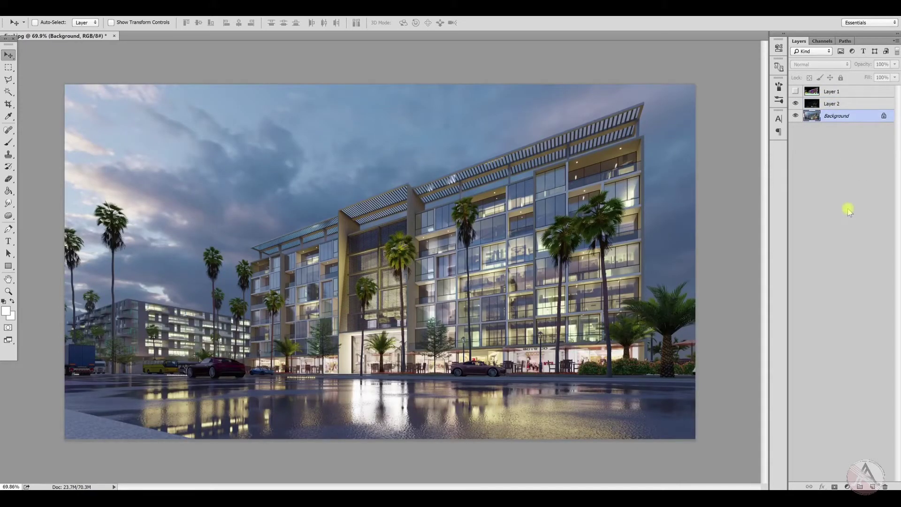
key(ctrl+j)
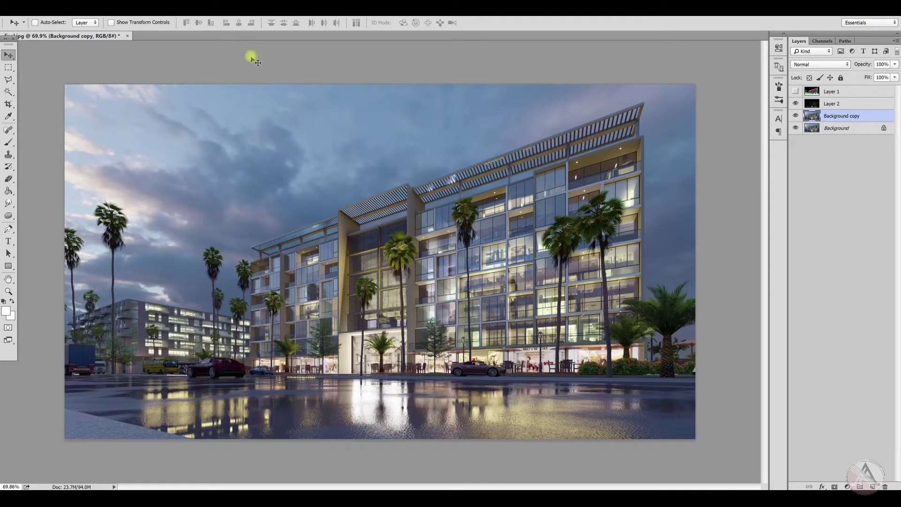
click(150, 10)
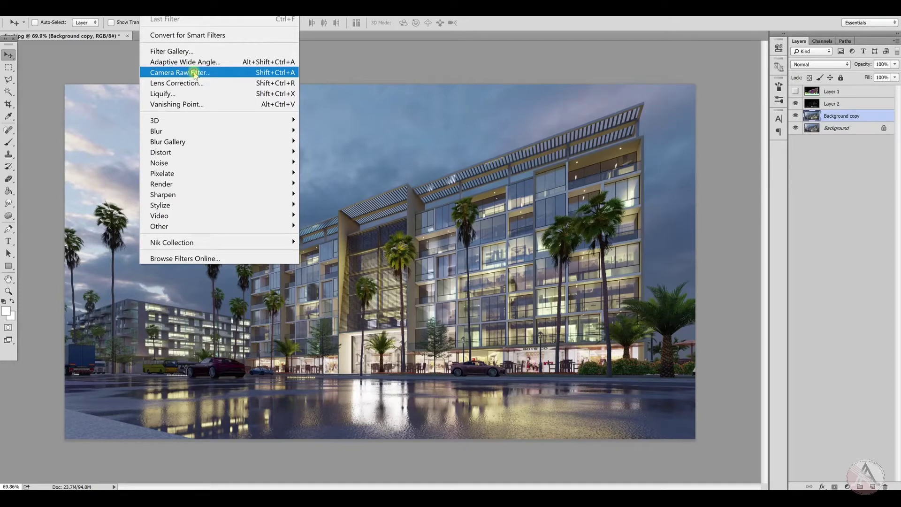
click(187, 73)
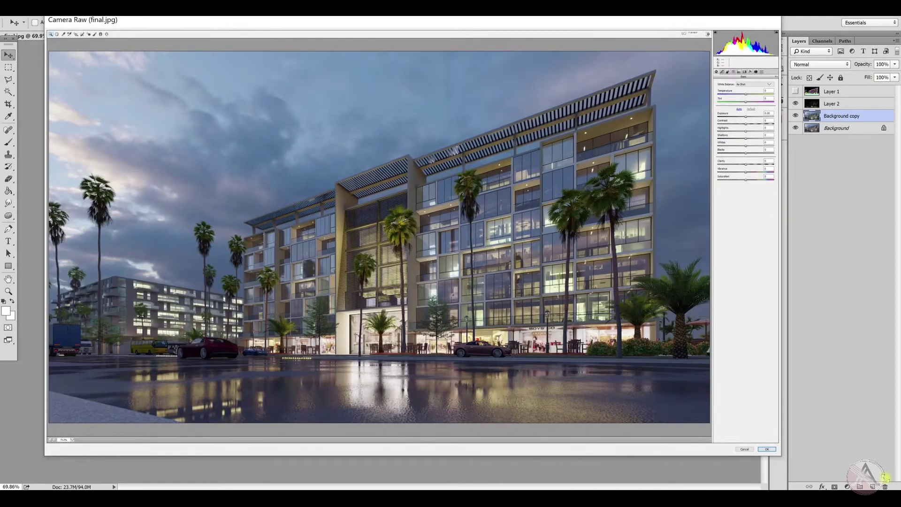
drag(780, 456, 884, 477)
Try Camera Raw's automatic tone adjustment on the background copy and restore the default values.
click(843, 110)
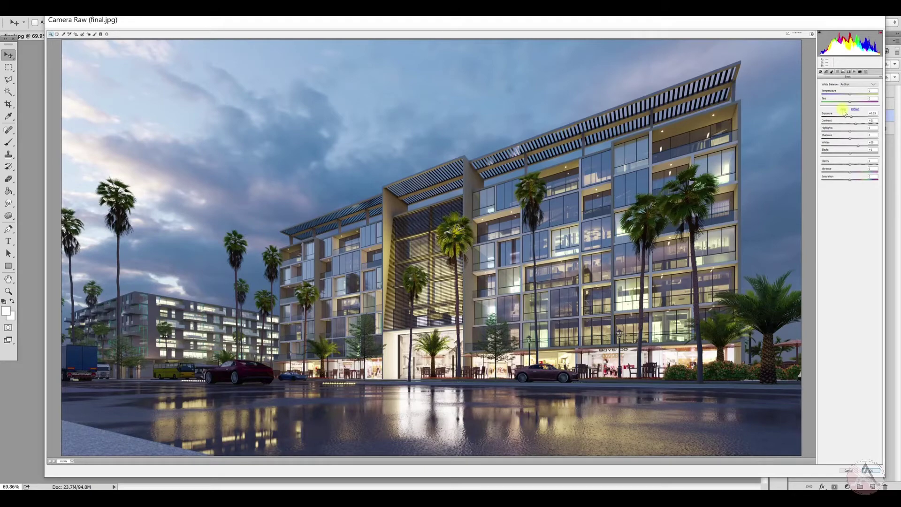
click(855, 109)
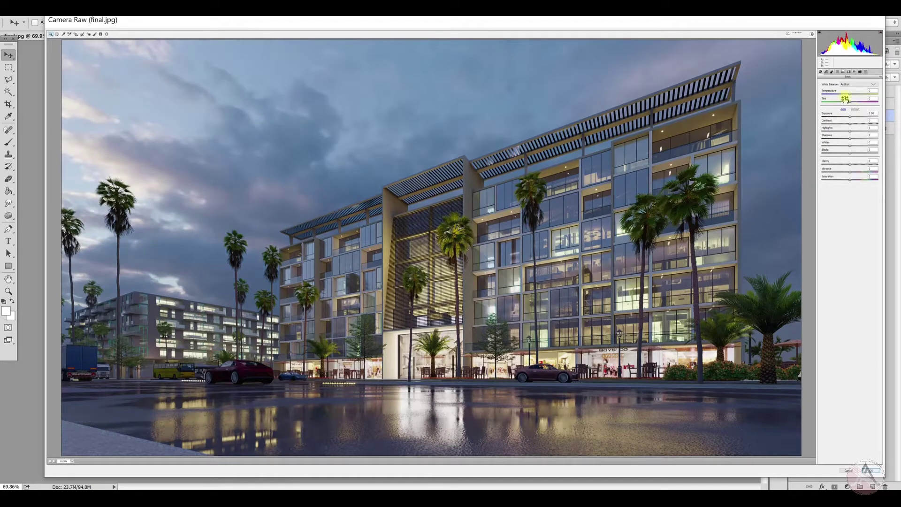
Warm the background copy's white balance slightly and shift its tint slightly towards magenta.
drag(850, 95, 852, 97)
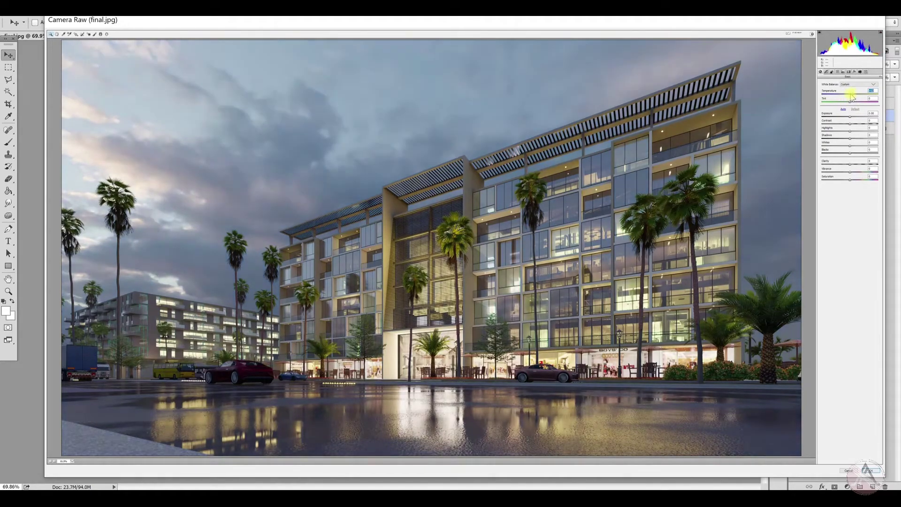
drag(851, 97, 846, 97)
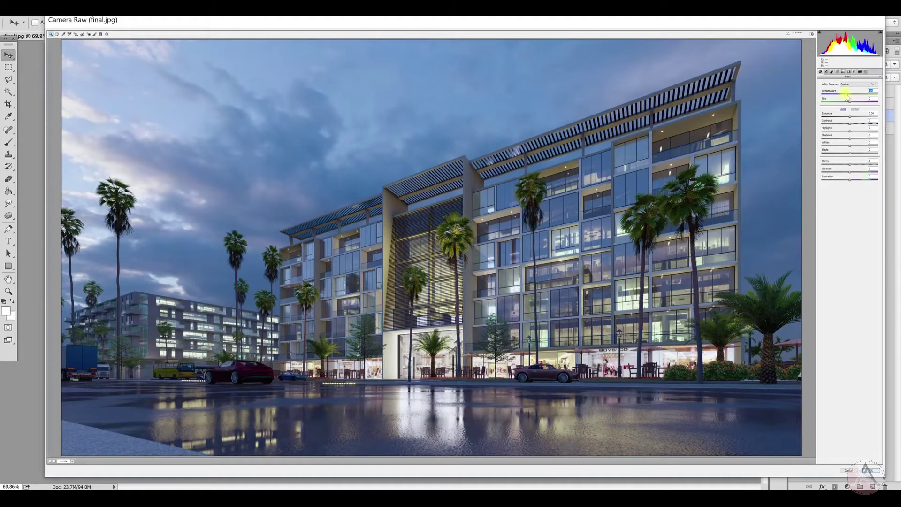
drag(847, 97, 852, 97)
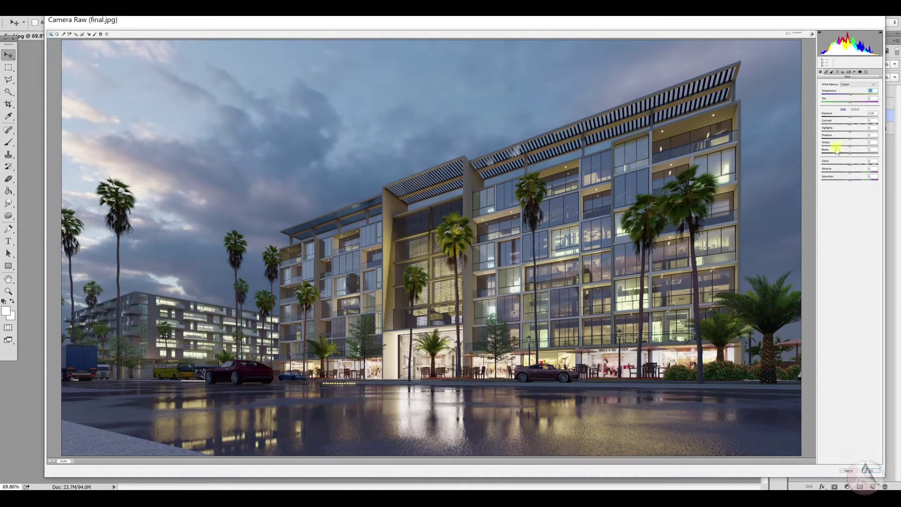
key(Tab)
Raise the background copy's exposure, contrast, highlights, shadows and whites slightly, and lower its blacks.
drag(851, 120, 854, 121)
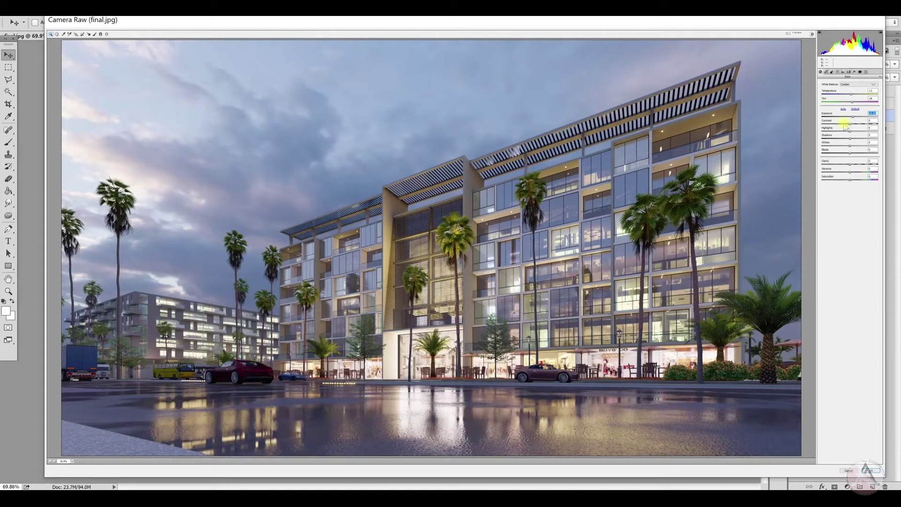
key(Tab)
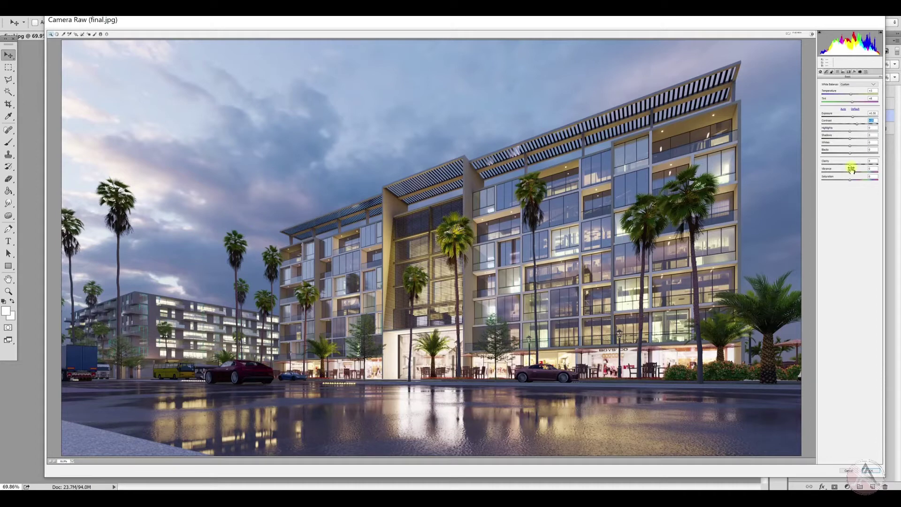
click(854, 132)
drag(852, 133, 859, 138)
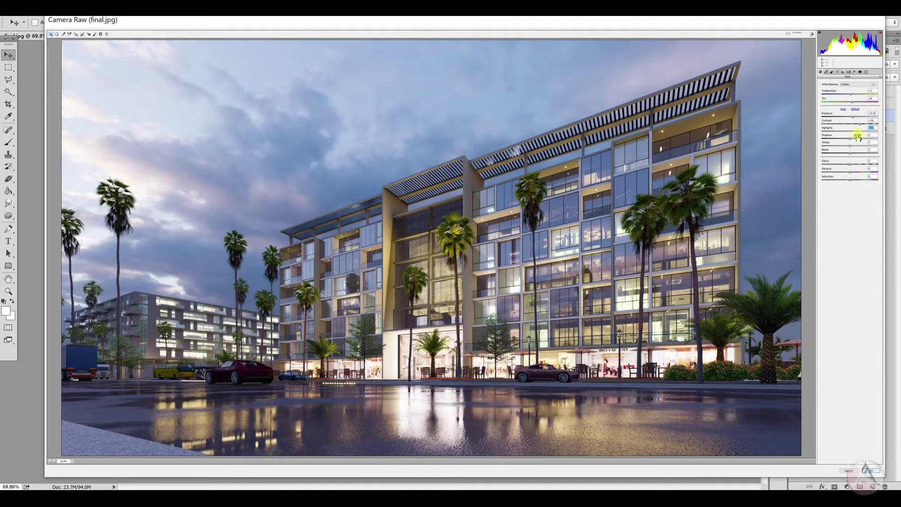
drag(855, 137, 842, 160)
click(848, 150)
click(850, 154)
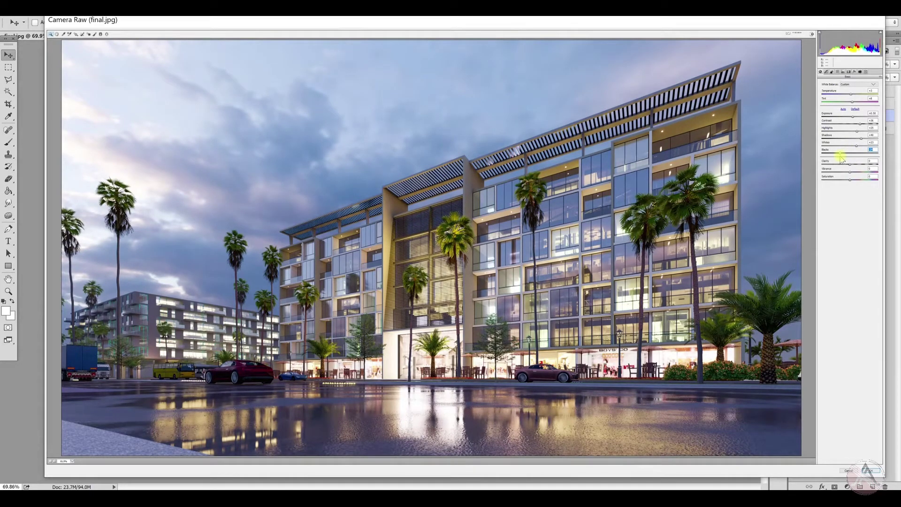
Increase the background copy's clarity moderately, check small vibrance and saturation changes, and apply the Camera Raw adjustments.
drag(850, 165, 852, 165)
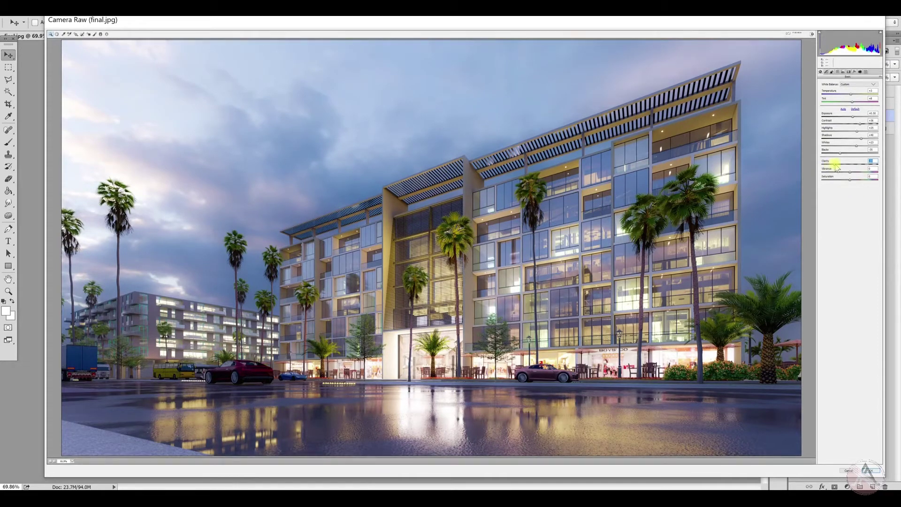
drag(854, 164, 859, 164)
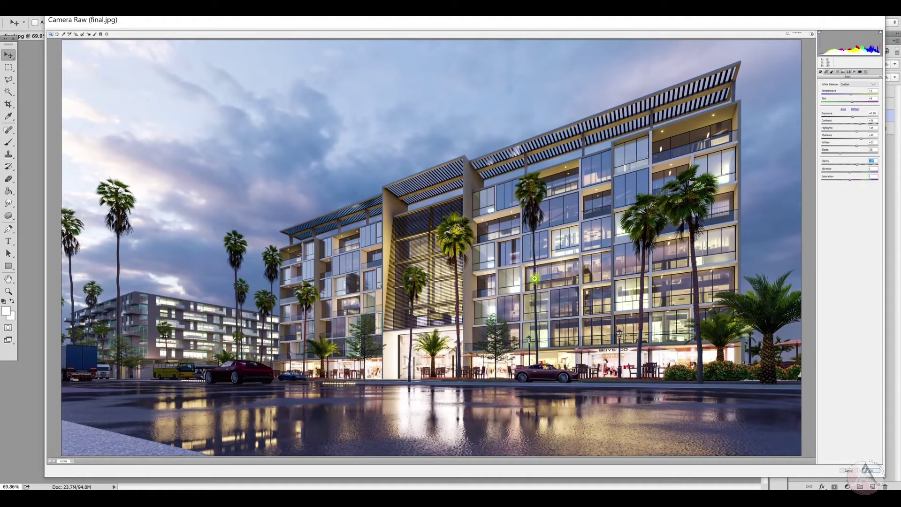
drag(855, 164, 851, 161)
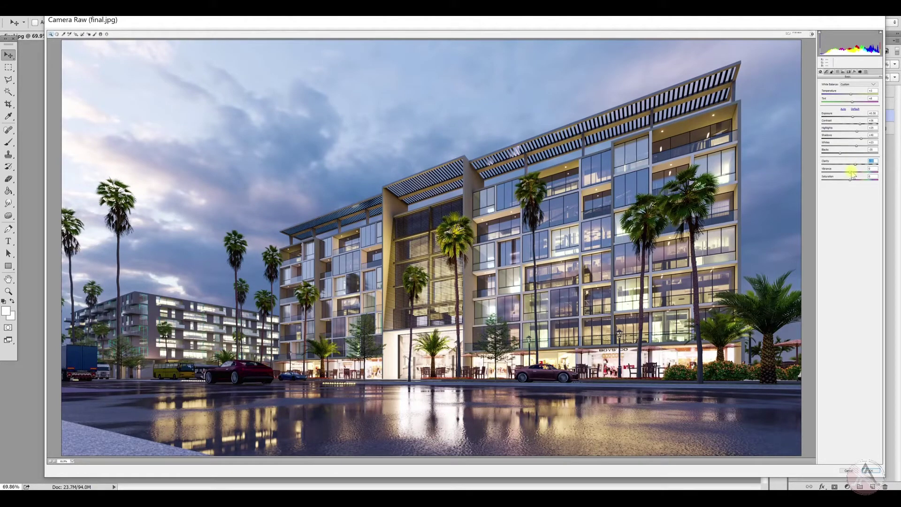
drag(851, 171, 851, 173)
click(850, 180)
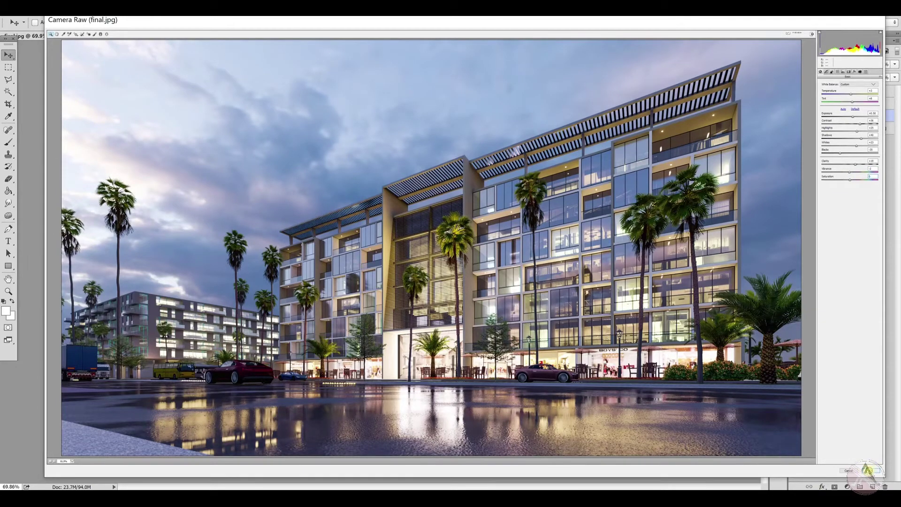
click(870, 470)
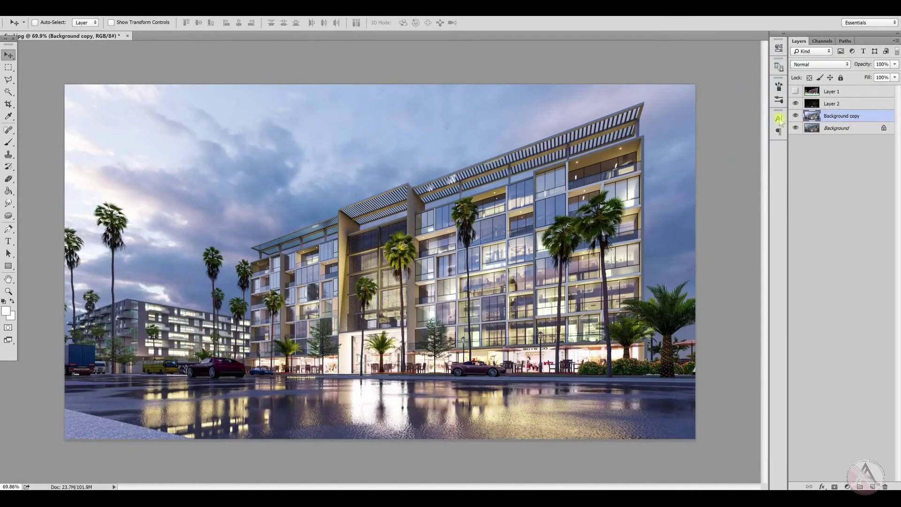
Compare the image with Background copy hidden and shown, and do the same with Layer 2.
click(796, 117)
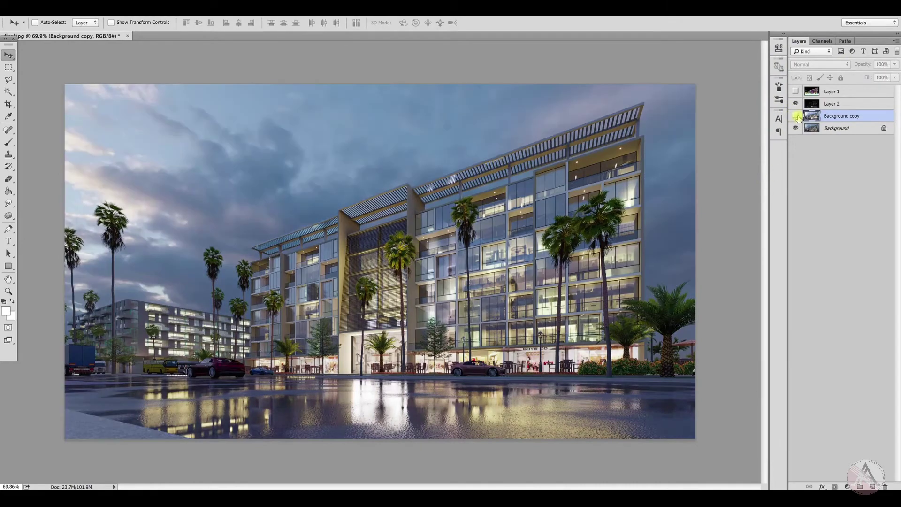
click(797, 117)
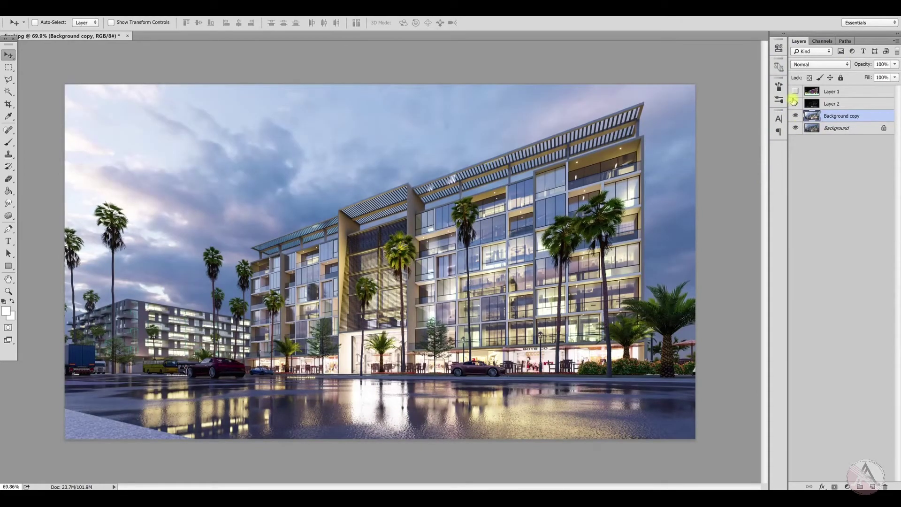
click(796, 116)
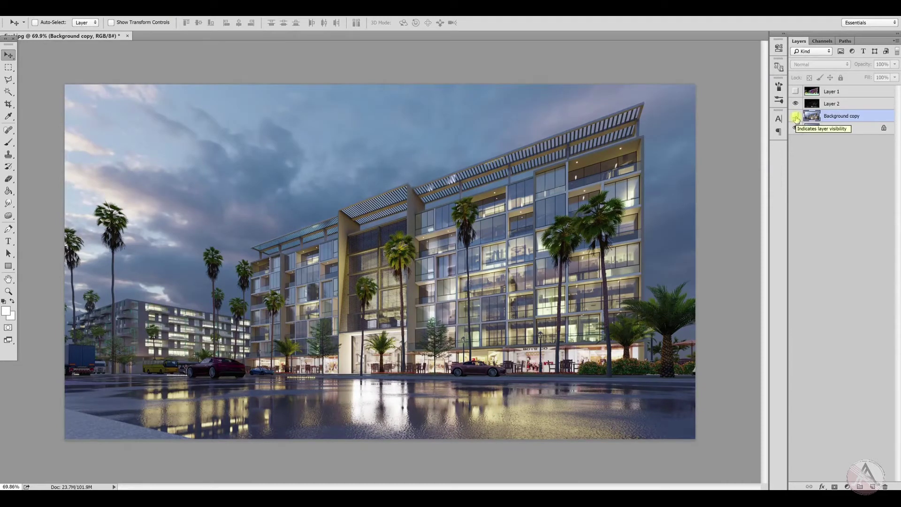
click(796, 116)
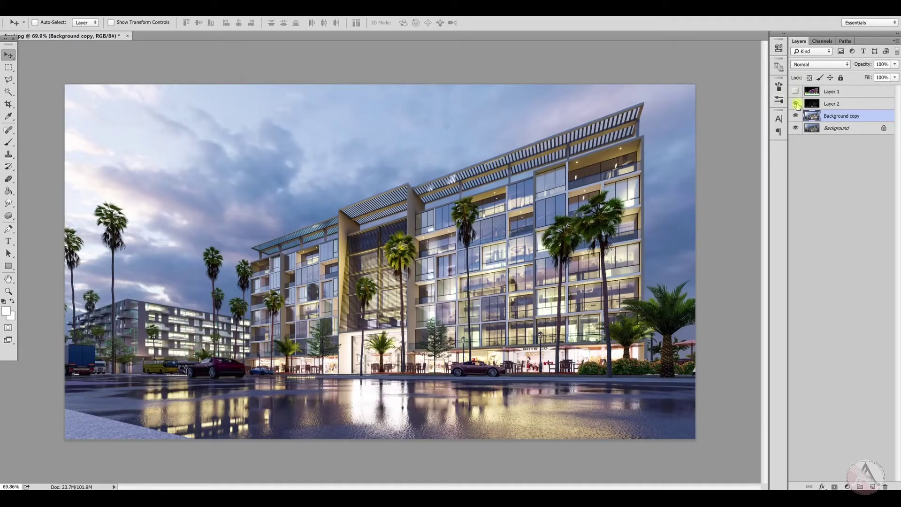
click(795, 104)
click(796, 104)
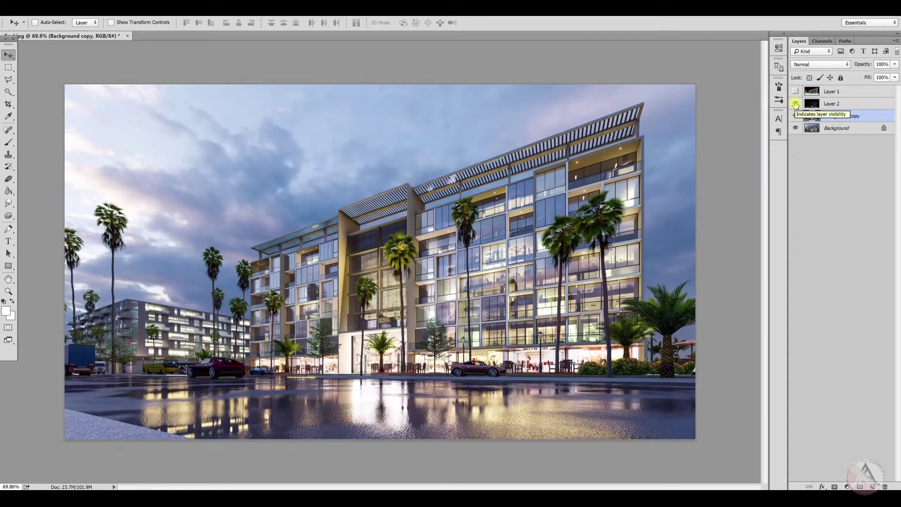
click(795, 104)
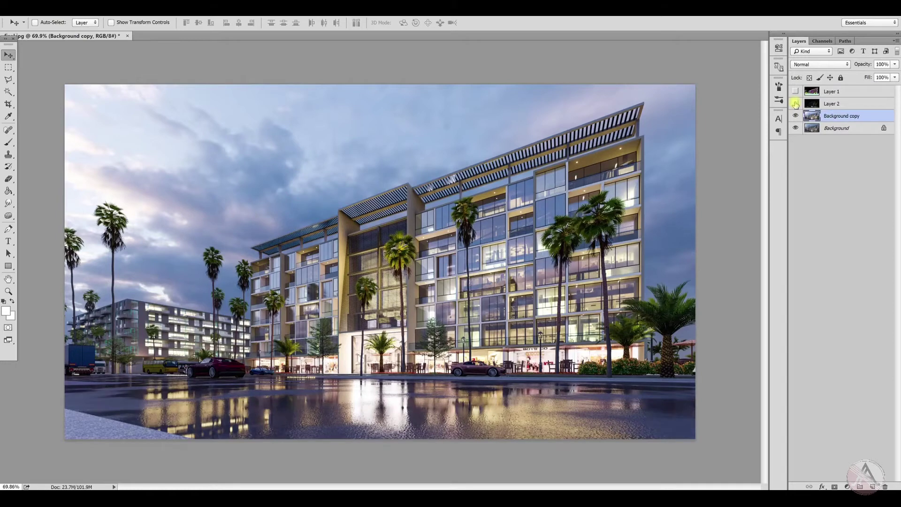
click(795, 103)
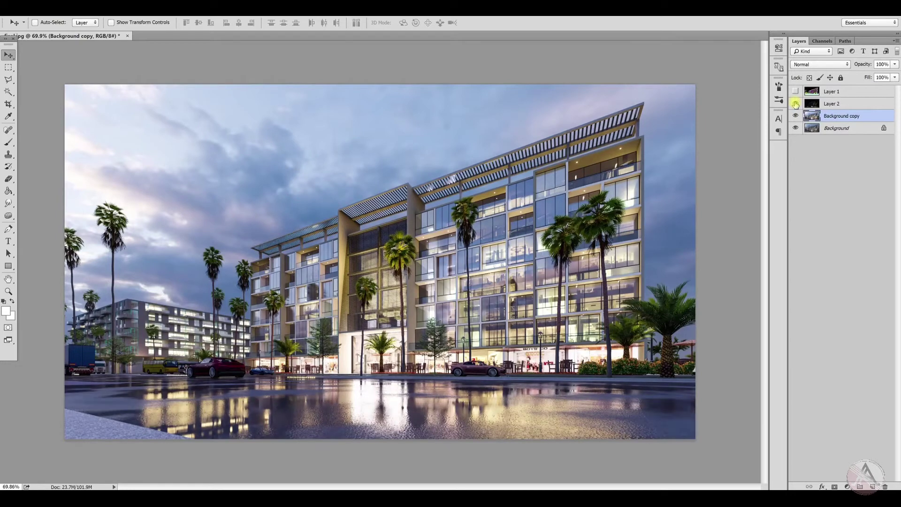
Reduce Layer 2's opacity to 50% and its fill to 30%.
click(816, 104)
click(889, 64)
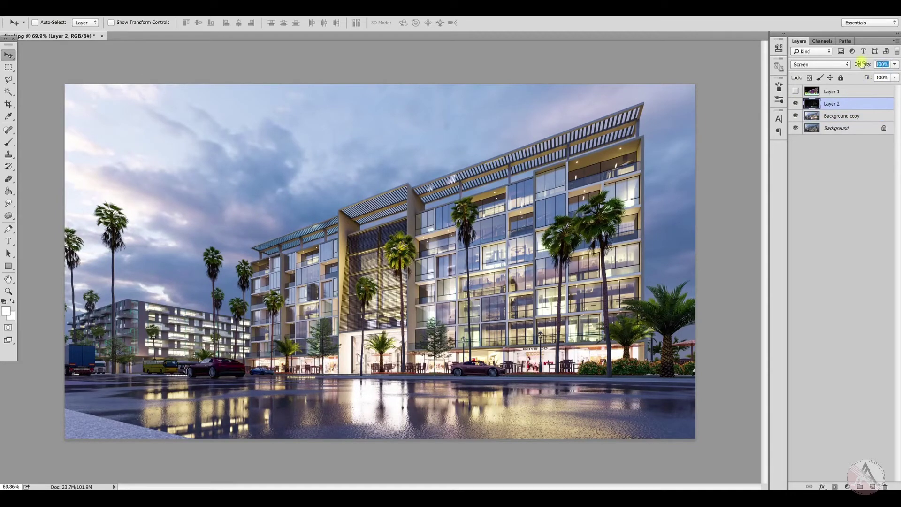
text(50)
click(881, 78)
text(30)
key(Return)
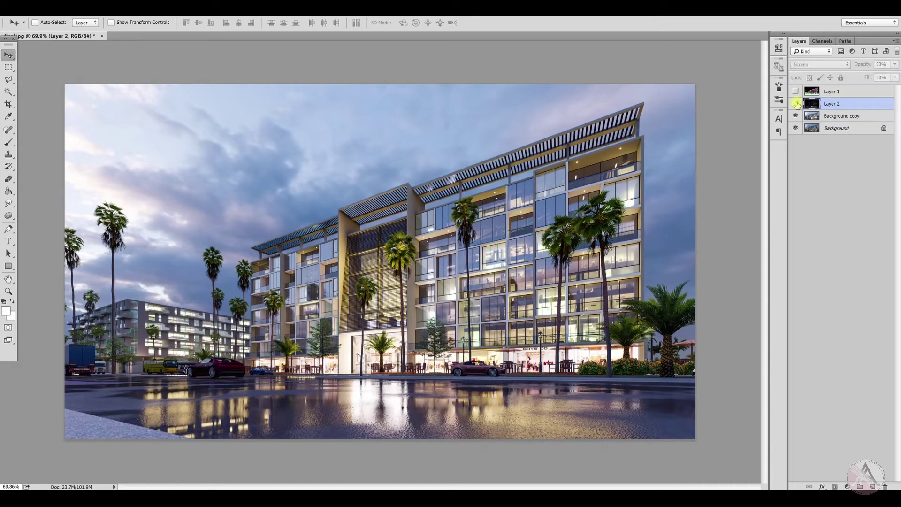
Hide and show Layer 2 repeatedly to judge the strength of its reduced reflections.
click(795, 104)
click(795, 104)
click(795, 104)
click(795, 103)
click(795, 104)
click(795, 104)
click(795, 103)
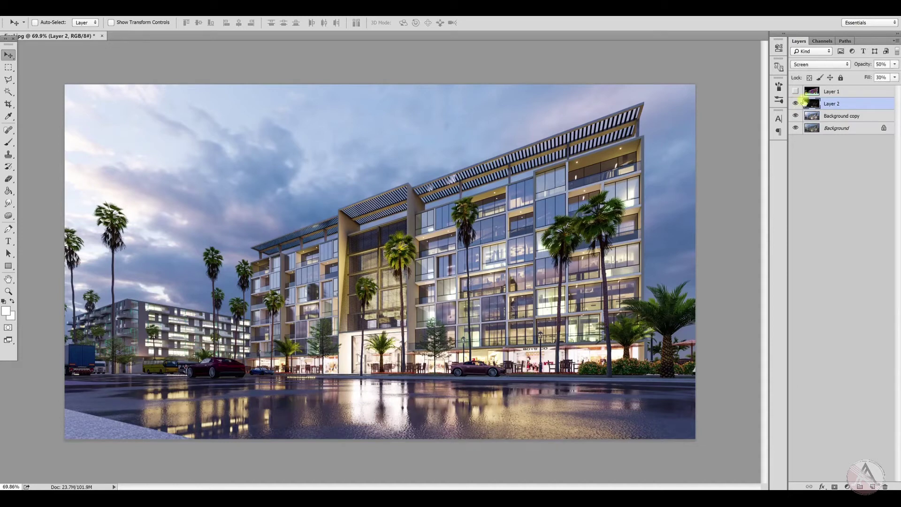
Add a Brightness/Contrast adjustment layer above Layer 2 with brightness -11 and contrast 7.
click(847, 486)
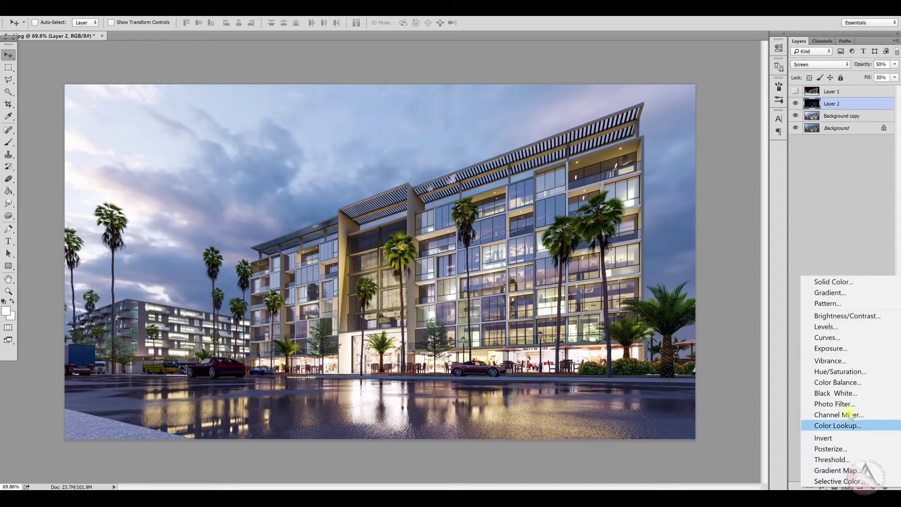
click(848, 318)
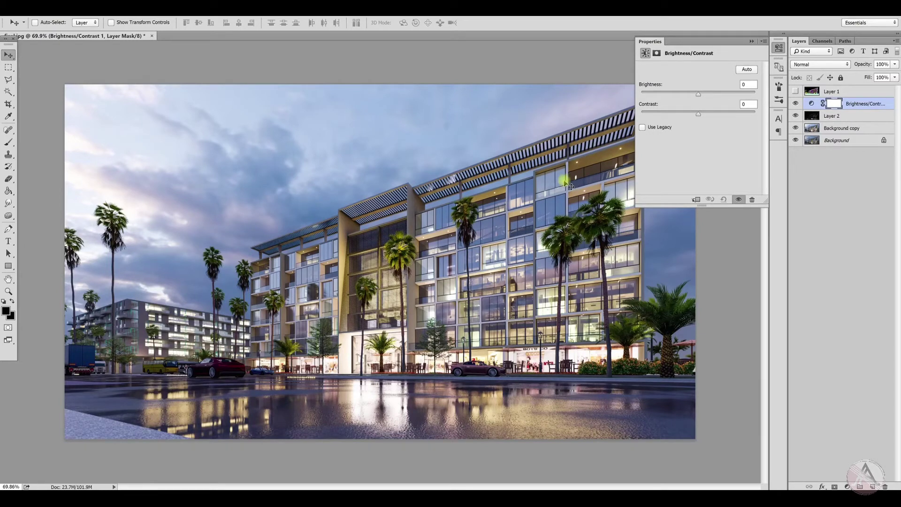
drag(699, 97, 702, 115)
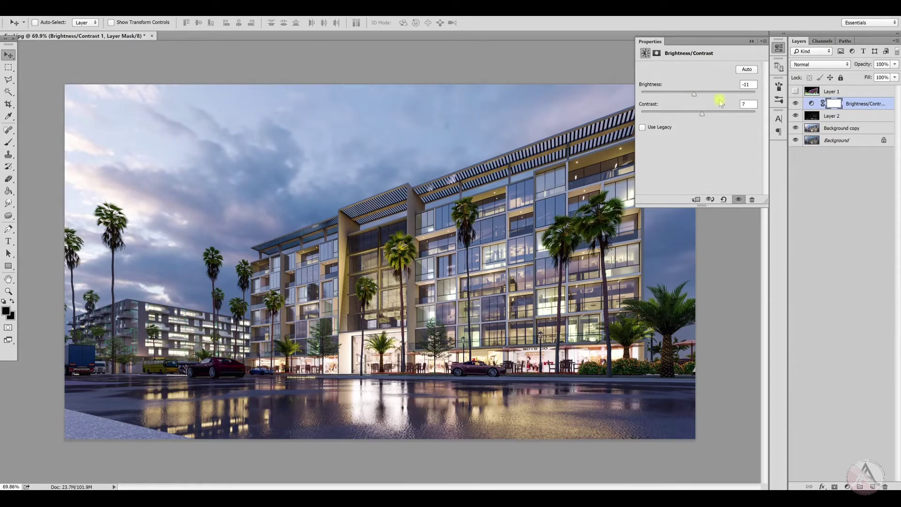
click(752, 42)
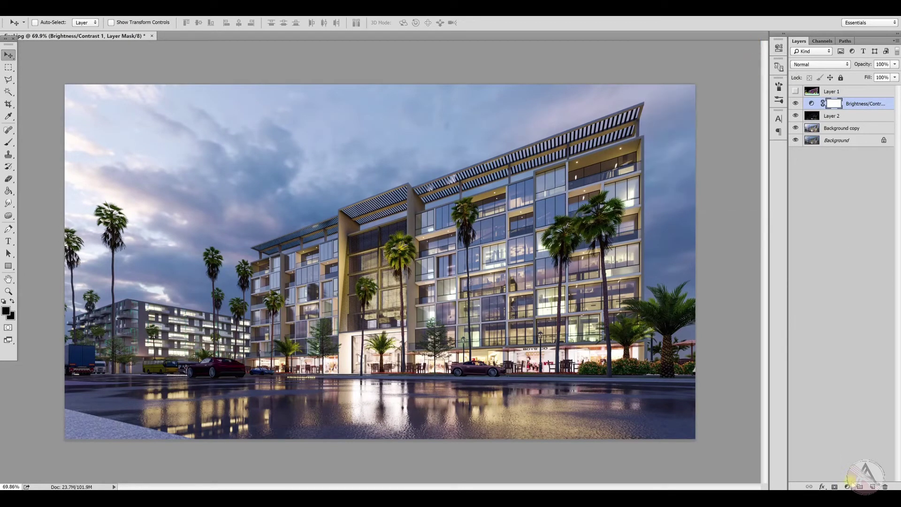
Add a Levels adjustment layer and set its Blue channel to input levels 18 and 244 and output levels 14 and 244.
click(848, 486)
click(843, 328)
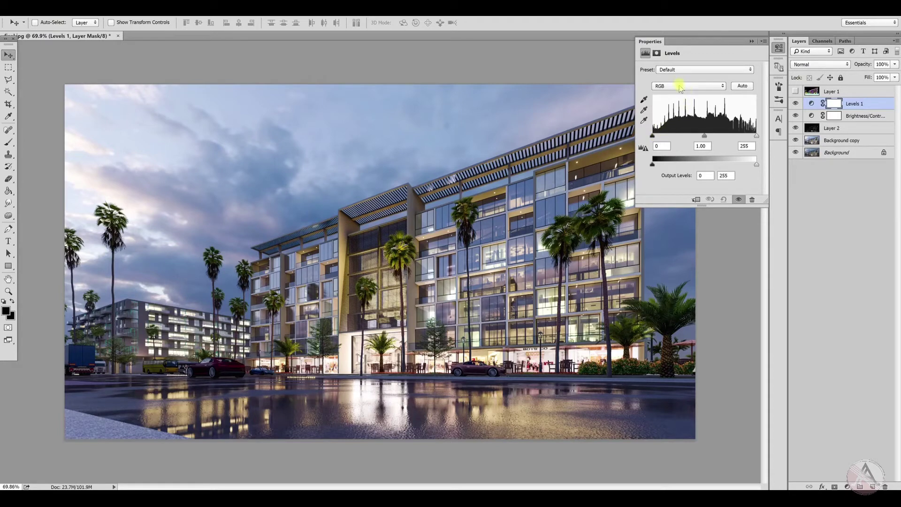
click(679, 87)
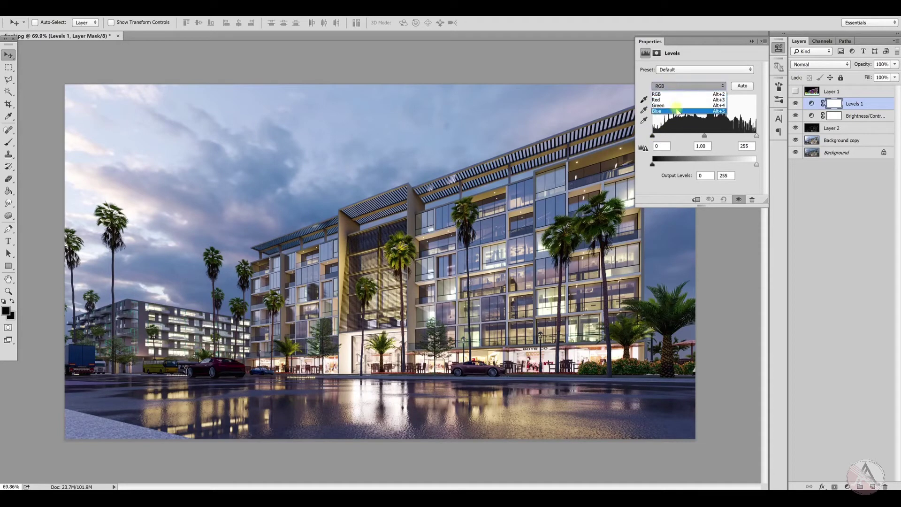
click(677, 111)
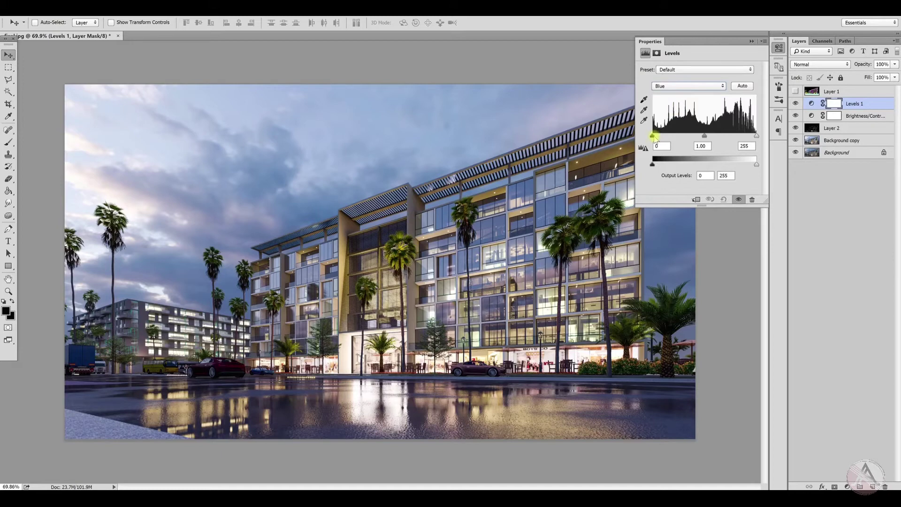
drag(654, 138, 665, 142)
drag(665, 142, 658, 167)
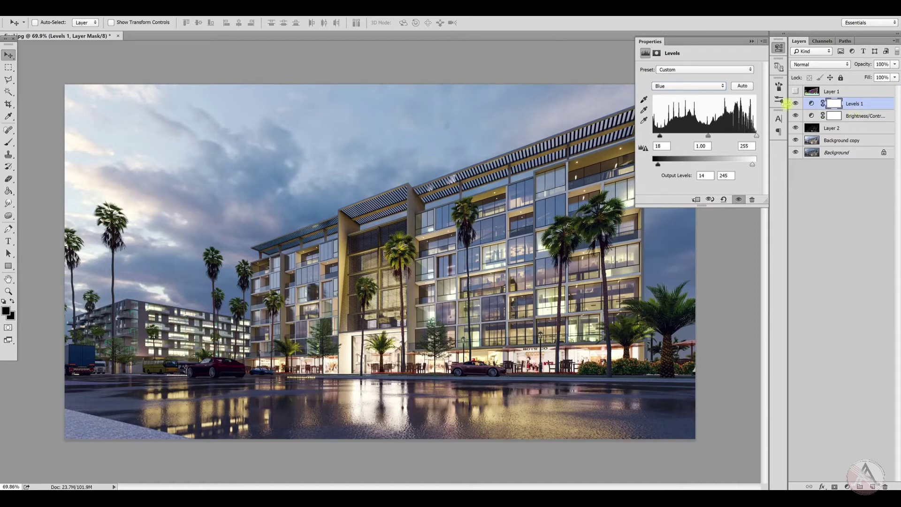
click(795, 105)
click(795, 104)
drag(752, 165, 752, 137)
Set the Levels Green channel's black input and output to 8, and lower its white input and output slightly.
click(699, 85)
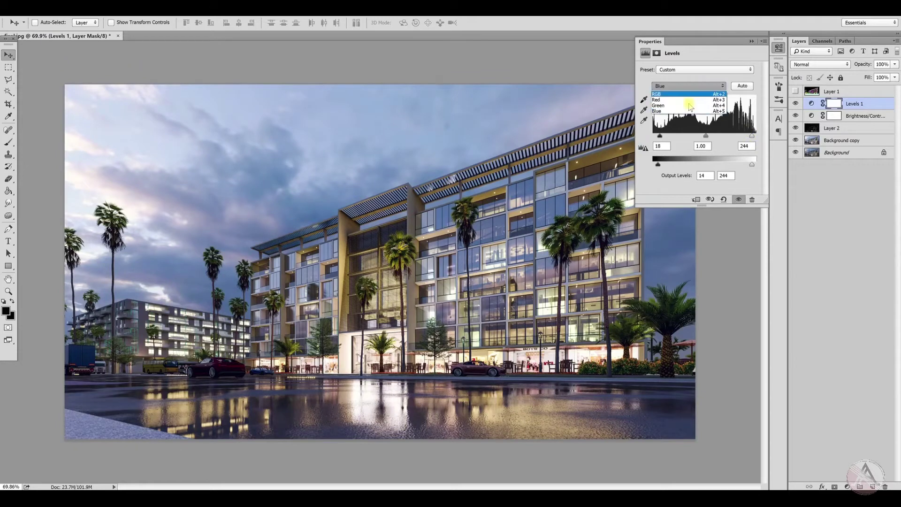
click(694, 107)
drag(653, 136, 656, 165)
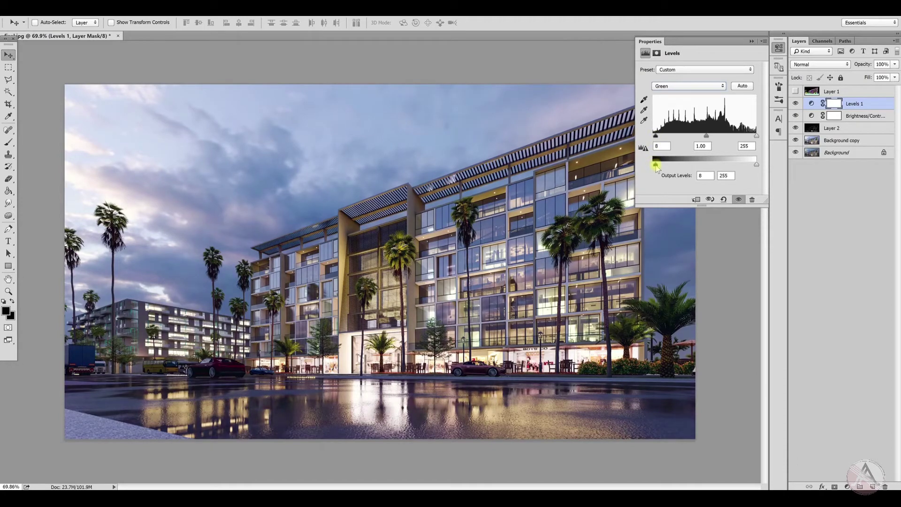
drag(756, 166, 754, 167)
drag(756, 136, 752, 137)
Narrow the Levels Red channel's range slightly at both the black and white ends.
click(701, 86)
click(684, 103)
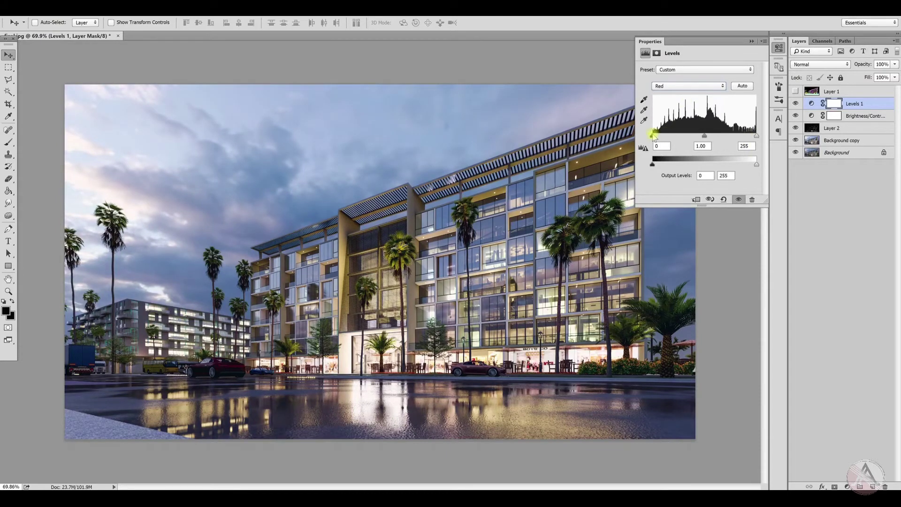
drag(652, 165, 753, 165)
click(751, 41)
Check the effect of the Levels 1 layer and hide all layers above Background to view the original render.
click(795, 103)
click(795, 103)
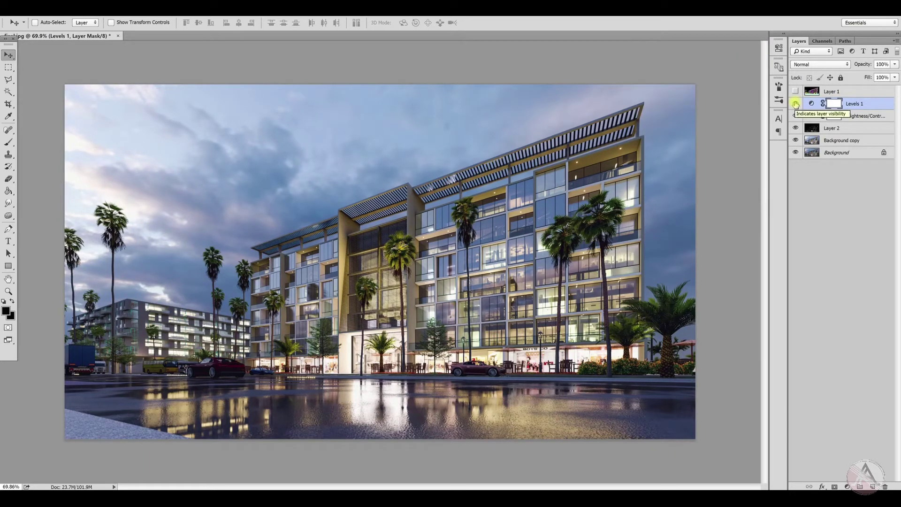
drag(795, 103, 797, 143)
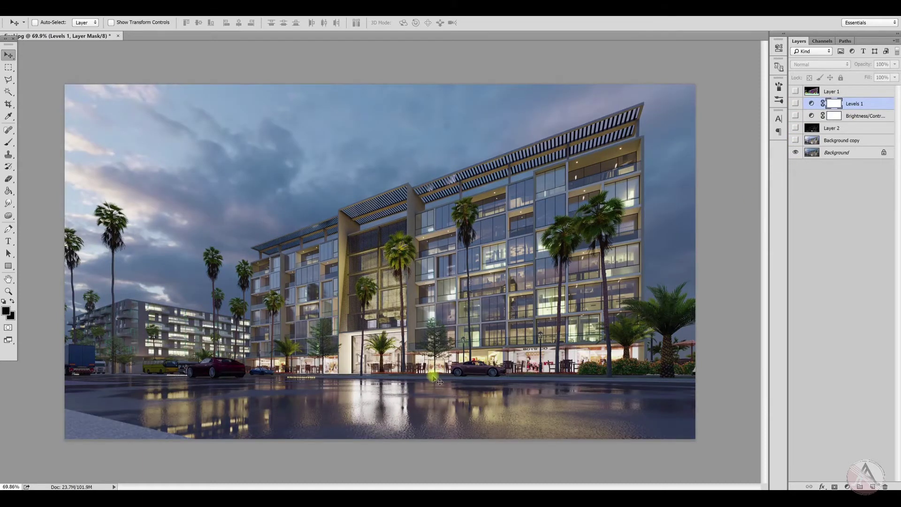
Show the Background copy layer again and select it.
click(795, 141)
click(819, 141)
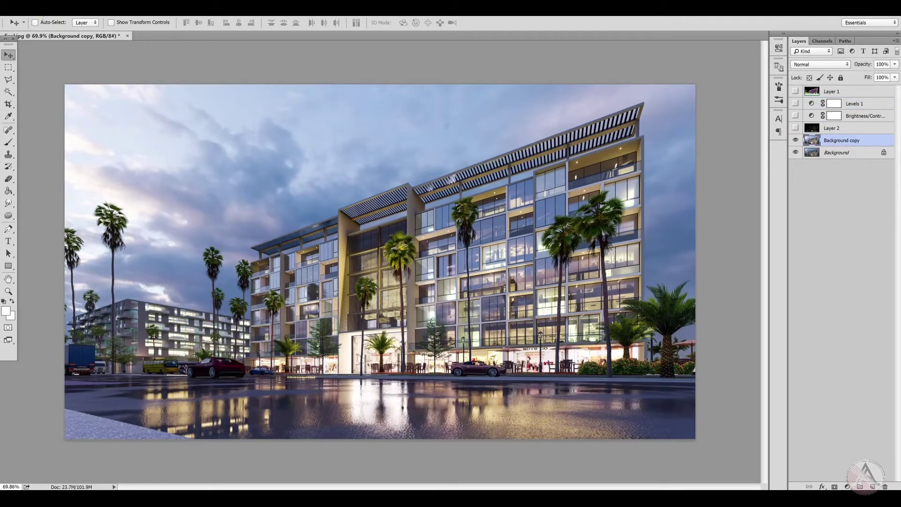
click(44, 10)
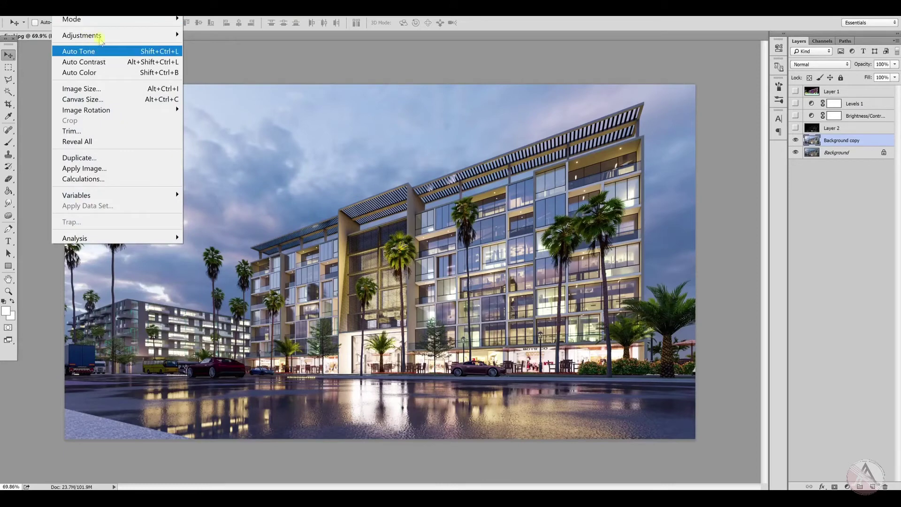
mouse_move(100, 36)
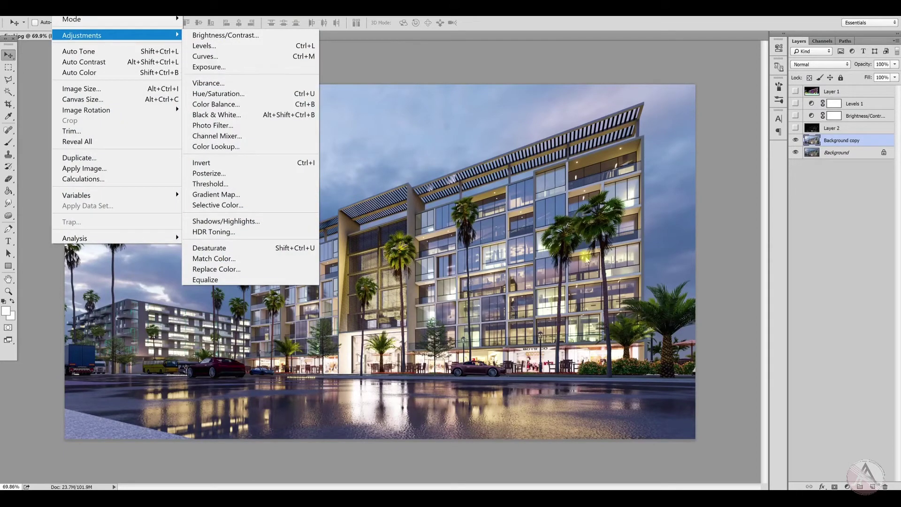
click(523, 271)
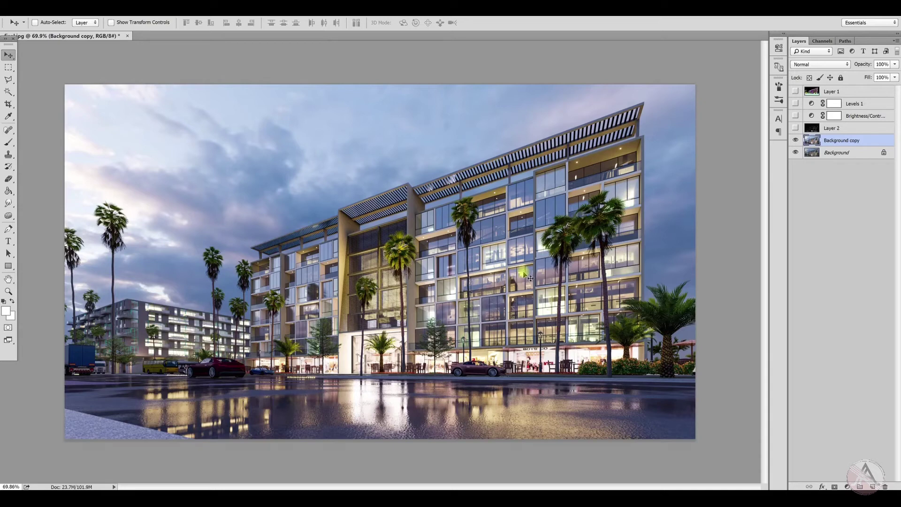
Show Layer 2, Brightness/Contrast and Levels 1 again, and select the Levels 1 layer.
drag(795, 127, 793, 104)
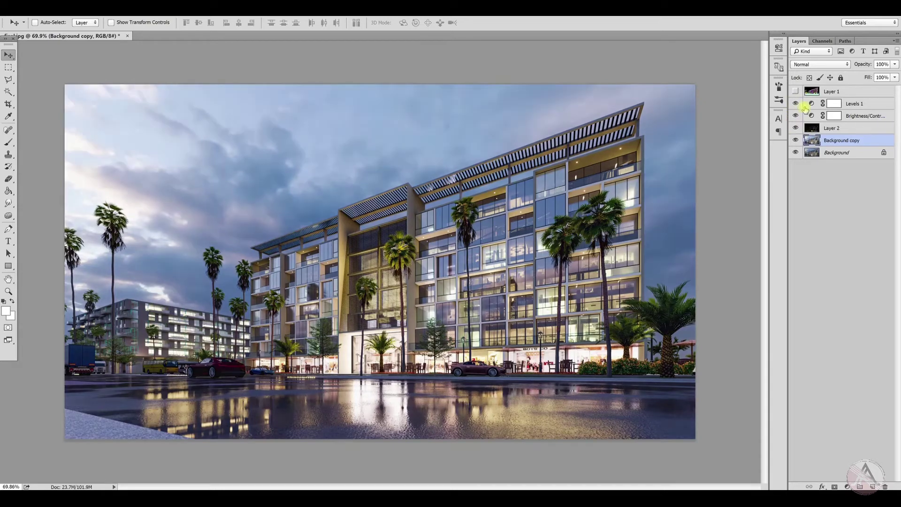
click(837, 104)
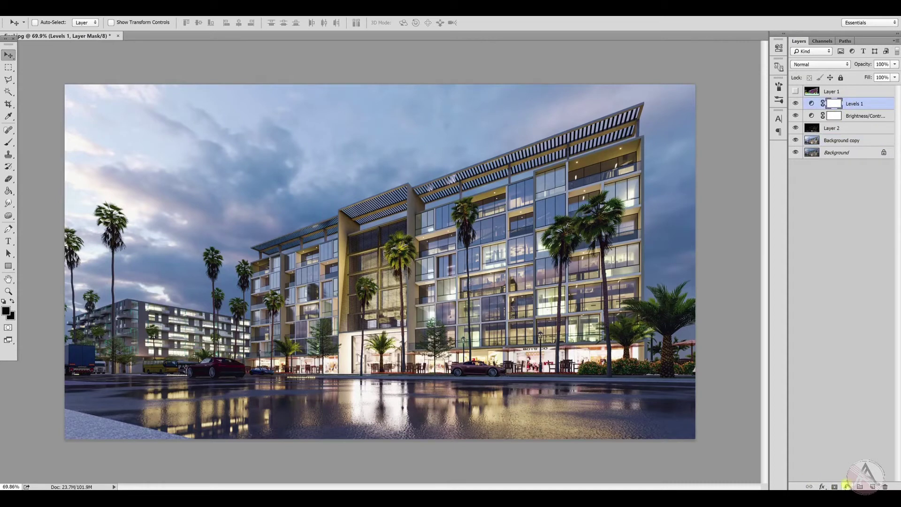
Add a Selective Color adjustment layer and set its Reds to Cyan -18, Magenta -2, Yellow -19 and Black +21.
click(847, 487)
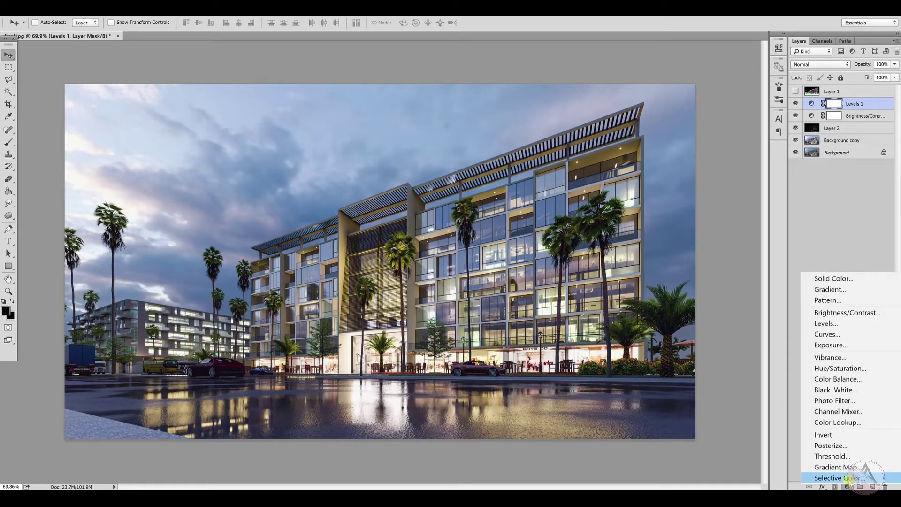
click(840, 477)
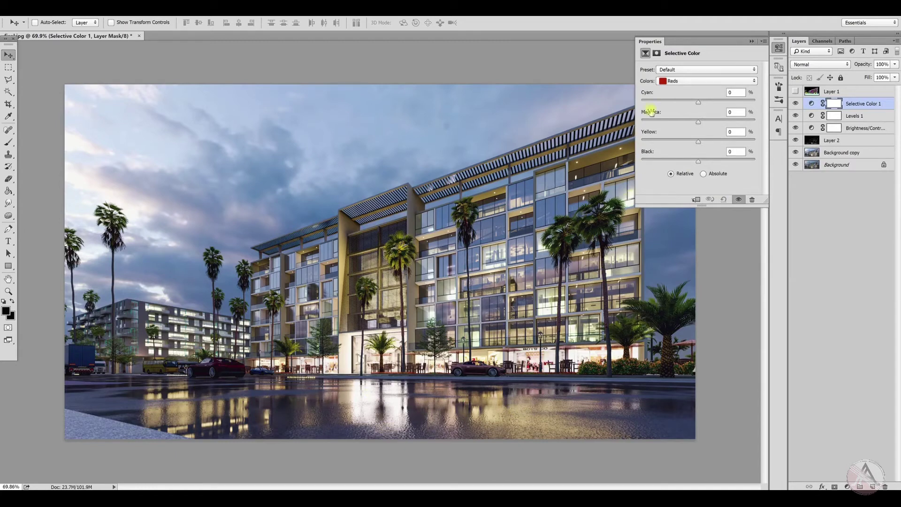
drag(699, 101, 609, 126)
drag(677, 108, 716, 164)
Fine-tune the Cyan, Magenta, Yellow and Black amounts of the Yellows range in the Selective Color adjustment.
click(690, 82)
click(686, 100)
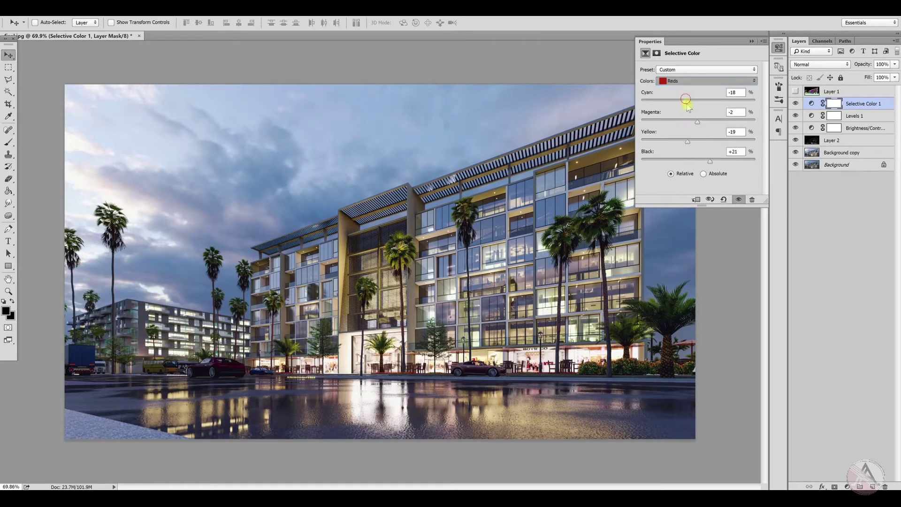
mouse_move(697, 103)
mouse_down()
mouse_move(718, 100)
mouse_move(692, 108)
mouse_up()
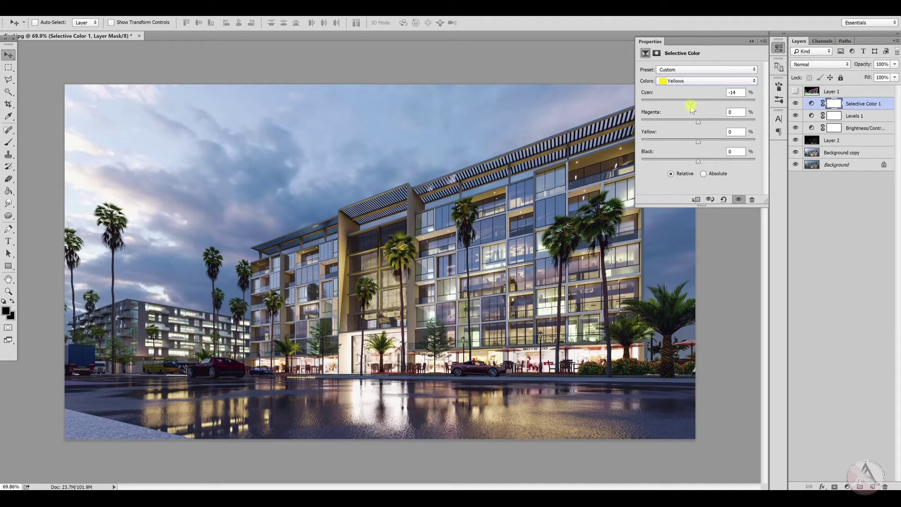
mouse_move(693, 109)
mouse_down()
mouse_move(685, 106)
mouse_move(702, 107)
mouse_up()
drag(698, 124, 700, 126)
drag(698, 128, 696, 128)
drag(697, 143, 708, 165)
click(698, 161)
Set the Selective Color Whites range to Cyan -26 and Black +36.
click(679, 81)
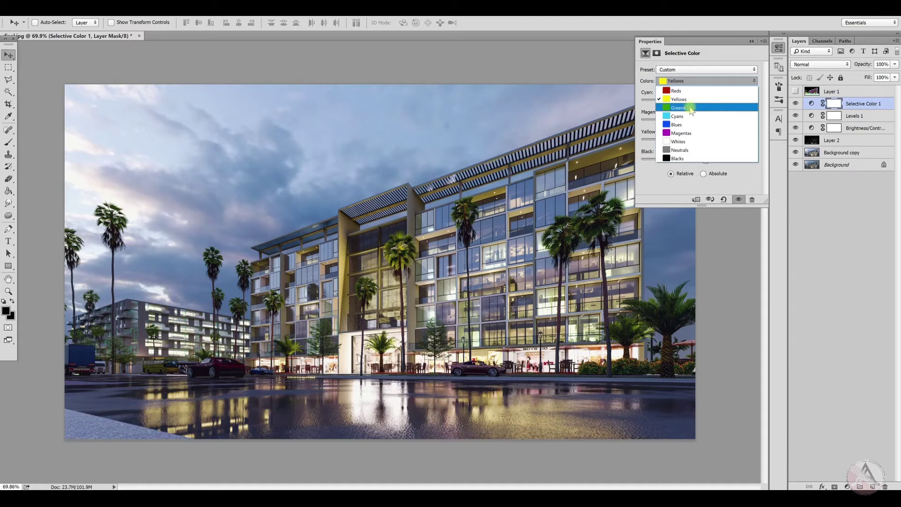
click(681, 141)
mouse_move(698, 100)
mouse_down()
mouse_move(727, 101)
mouse_move(686, 101)
mouse_up()
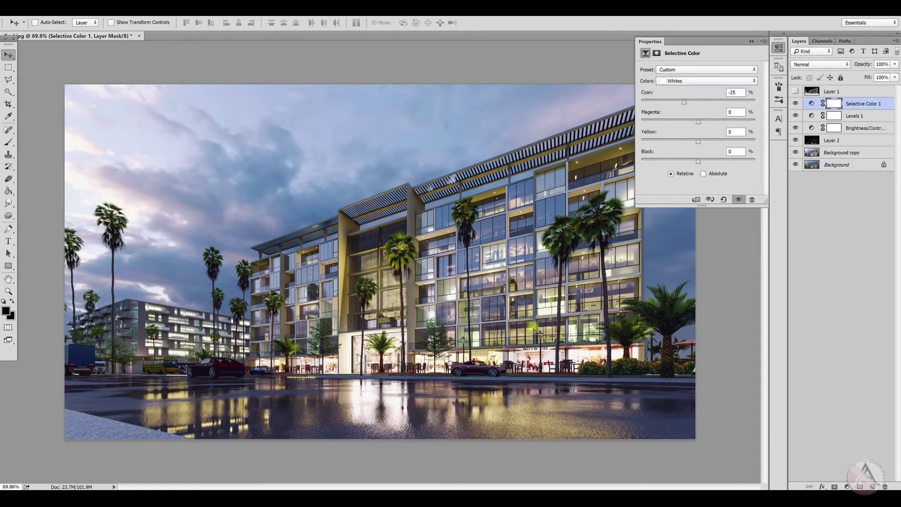
mouse_move(684, 102)
mouse_down()
mouse_move(653, 100)
mouse_move(682, 104)
mouse_up()
drag(699, 161, 721, 164)
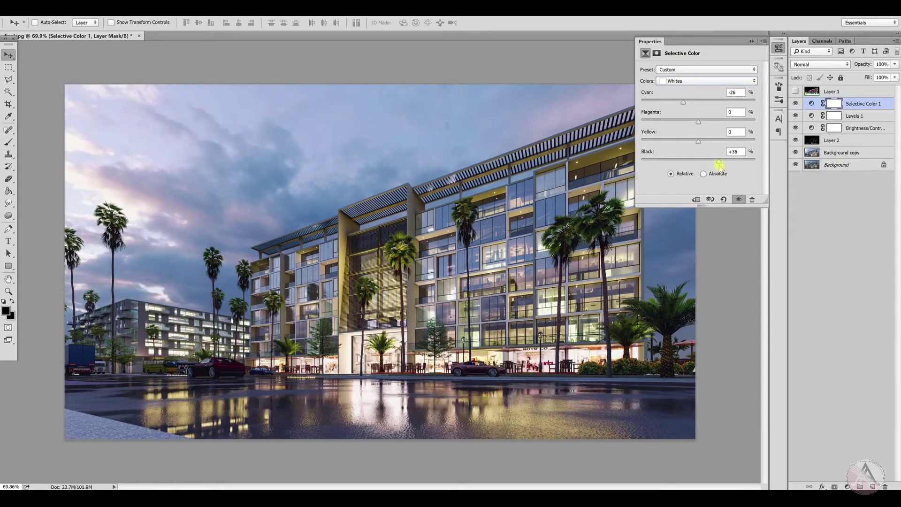
Set the Selective Color Blues range to Cyan +31, Magenta +22, Yellow +24 and Black +12.
click(694, 82)
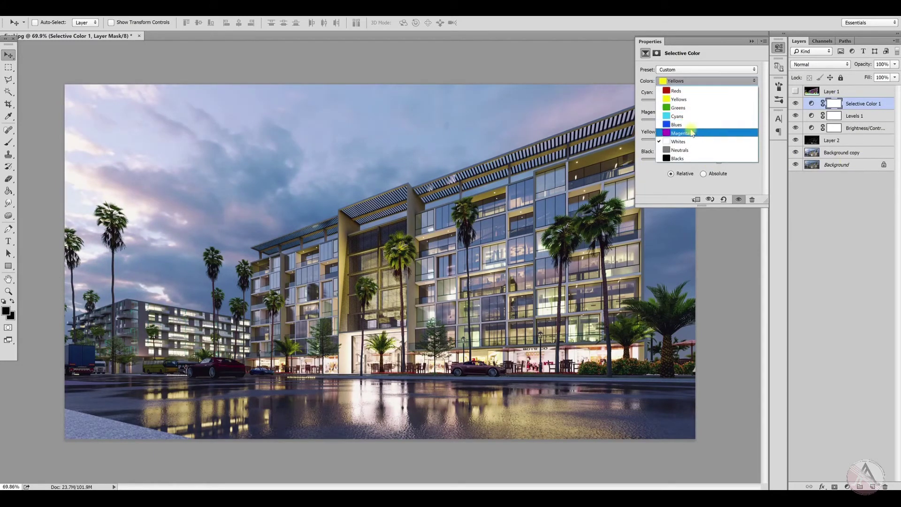
click(690, 125)
drag(698, 101, 705, 163)
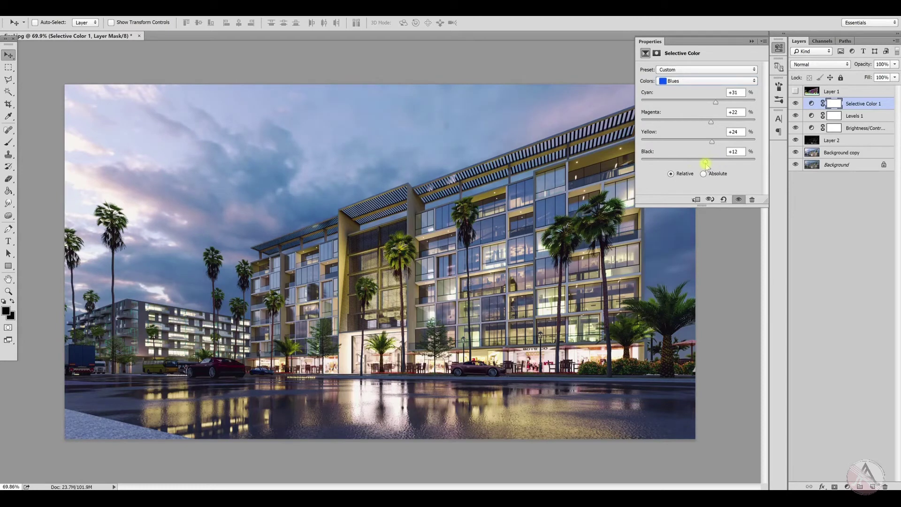
Set the Selective Color Neutrals range to Cyan +7, Magenta +3, Yellow +5 and Black +5.
click(680, 83)
click(684, 149)
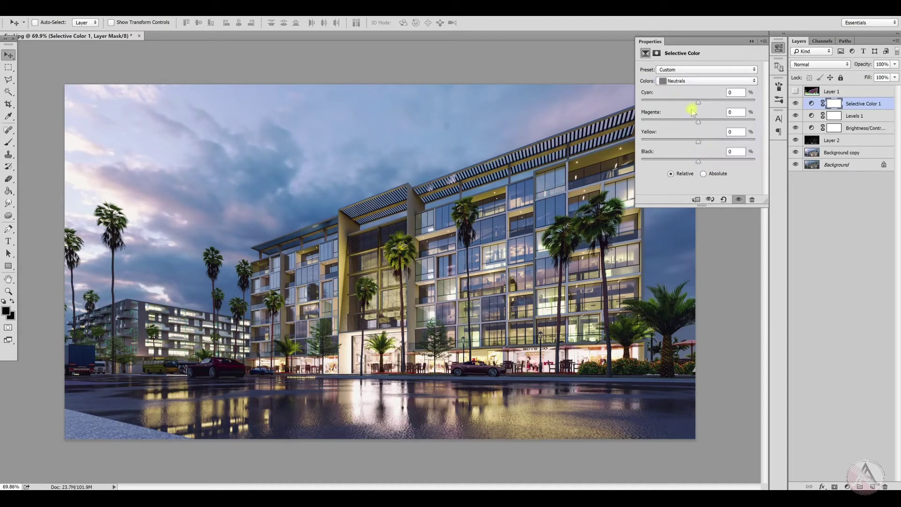
drag(698, 102, 704, 147)
click(698, 163)
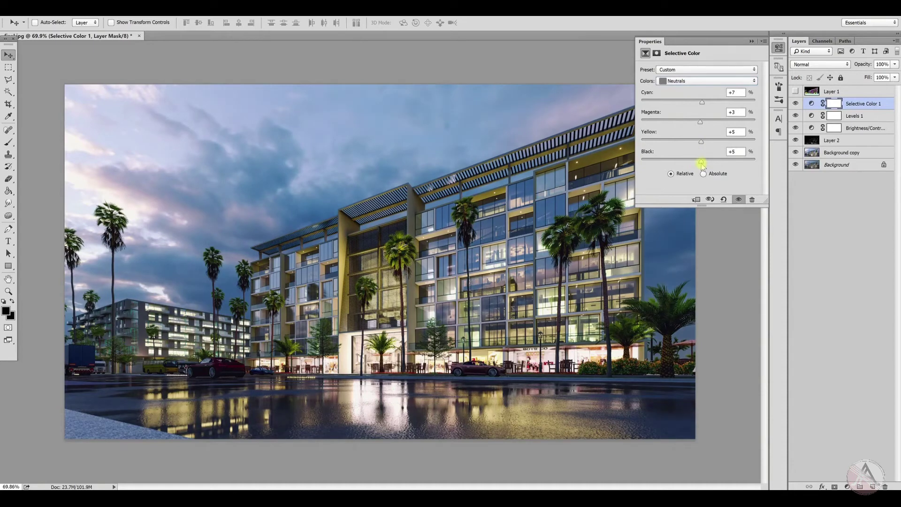
Set the Selective Color Blacks range to Cyan +3, Magenta +6, Yellow -2 and Black +2.
click(694, 80)
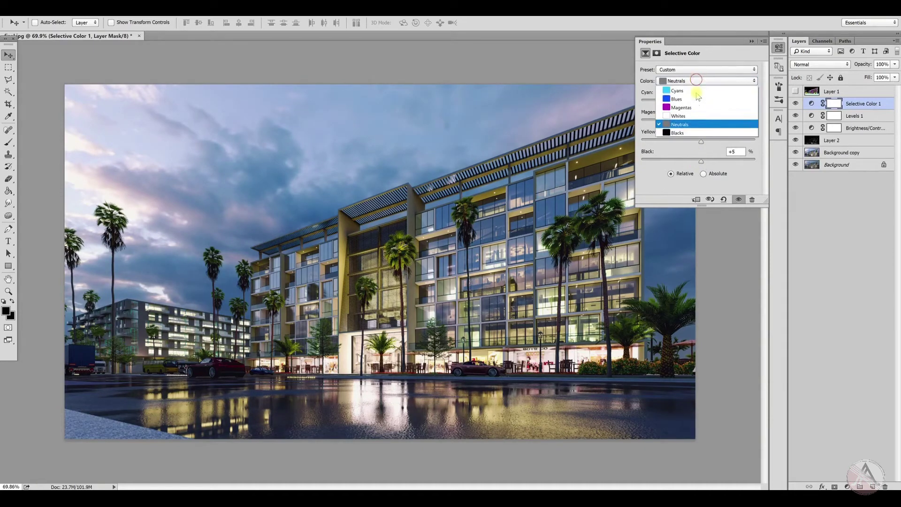
click(688, 160)
drag(698, 103, 701, 104)
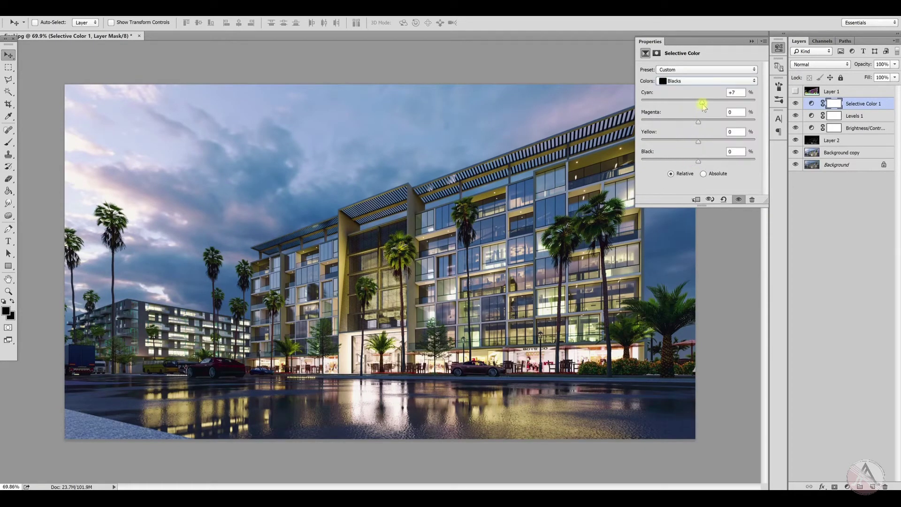
drag(702, 107, 701, 144)
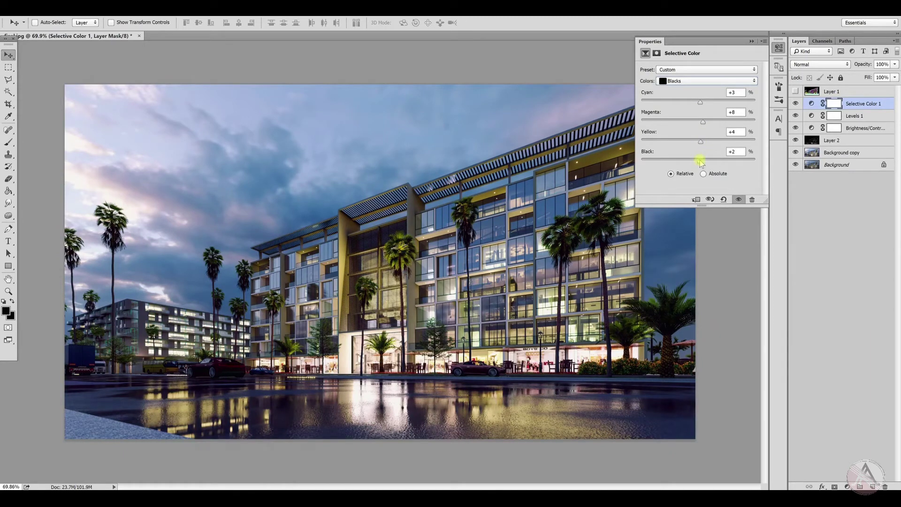
drag(701, 141, 702, 124)
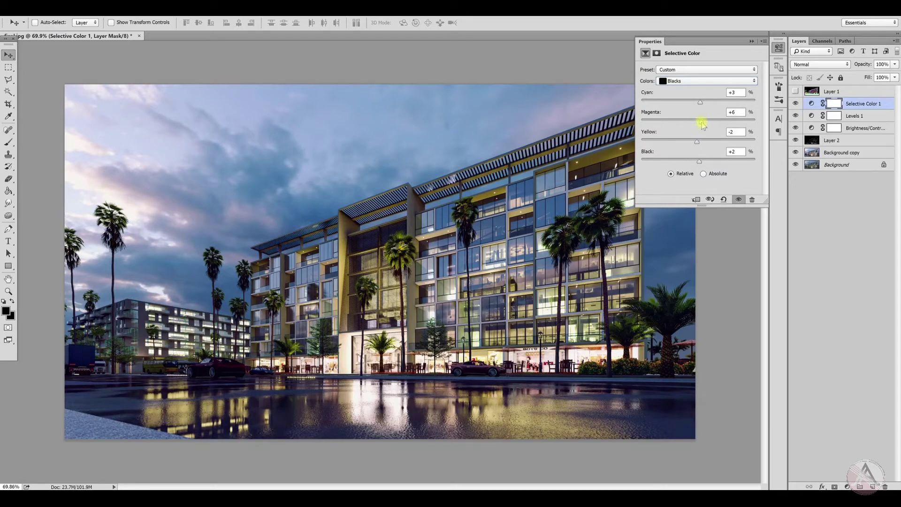
Close the adjustment settings and compare the image with and without the Selective Color 1 layer.
click(752, 41)
click(795, 104)
click(795, 104)
click(795, 104)
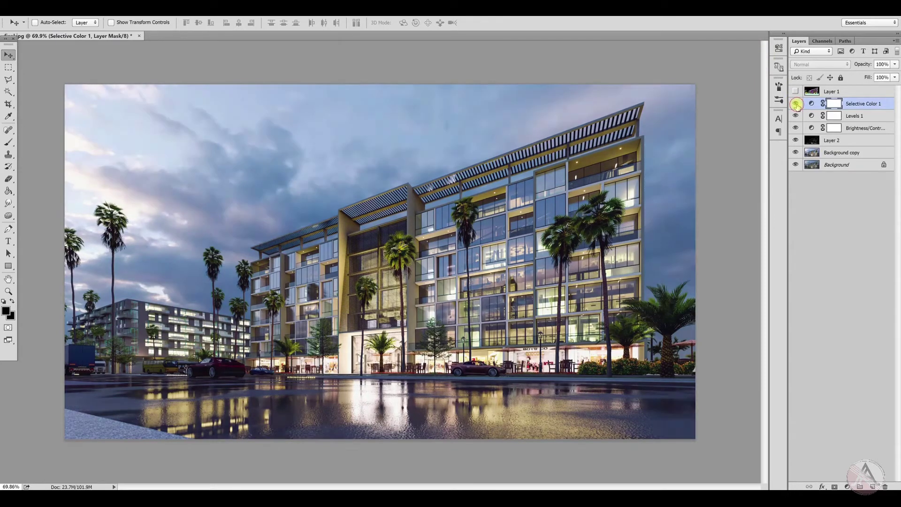
click(796, 104)
click(796, 104)
click(795, 104)
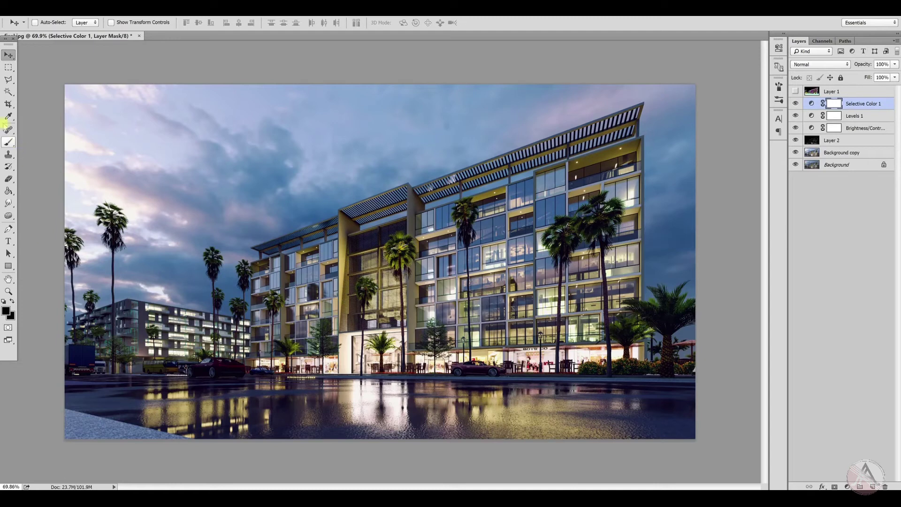
Crop the image to trim a strip of wet road off its lower edge, keeping the full width.
click(8, 104)
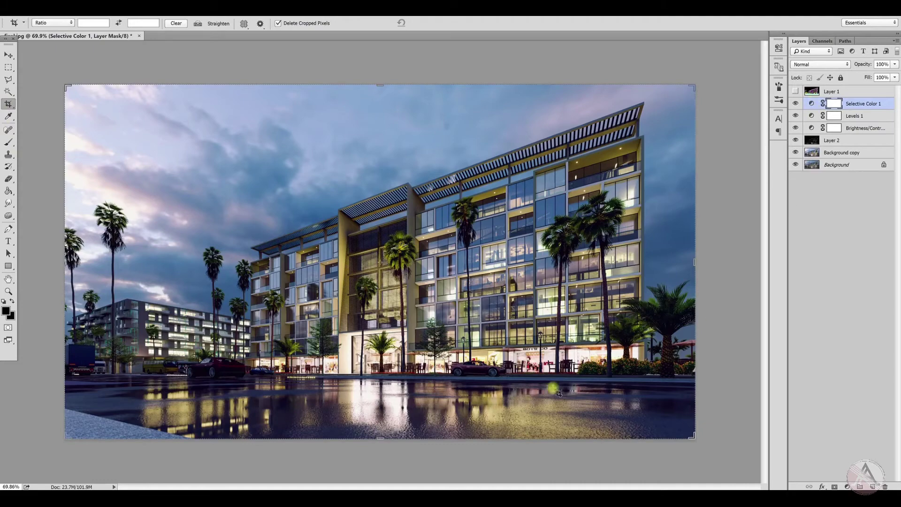
drag(379, 438, 387, 423)
key(Return)
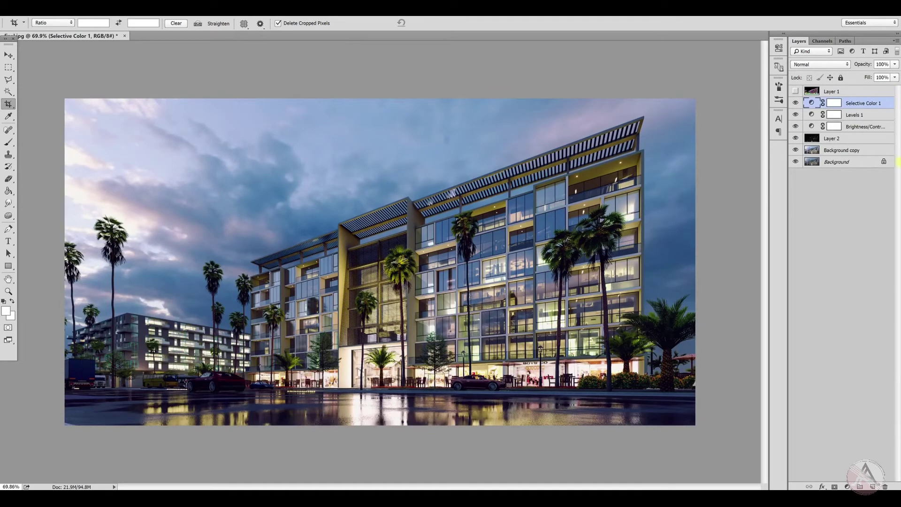
Merge all layers from Background copy up to Selective Color 1 into a single layer.
click(835, 151)
shift+click(863, 103)
right_click(861, 112)
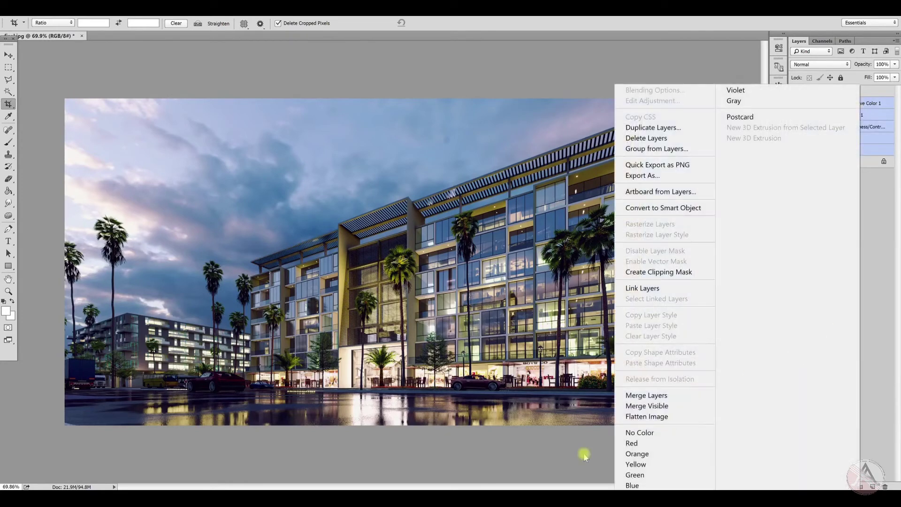
click(644, 394)
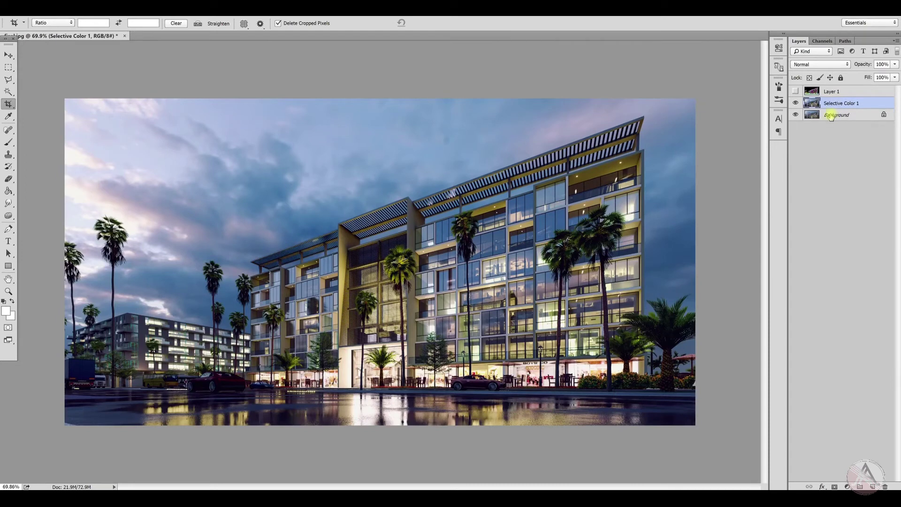
Open the merged Selective Color 1 layer in the Nik Collection filter Analog Efex Pro 2.
click(146, 14)
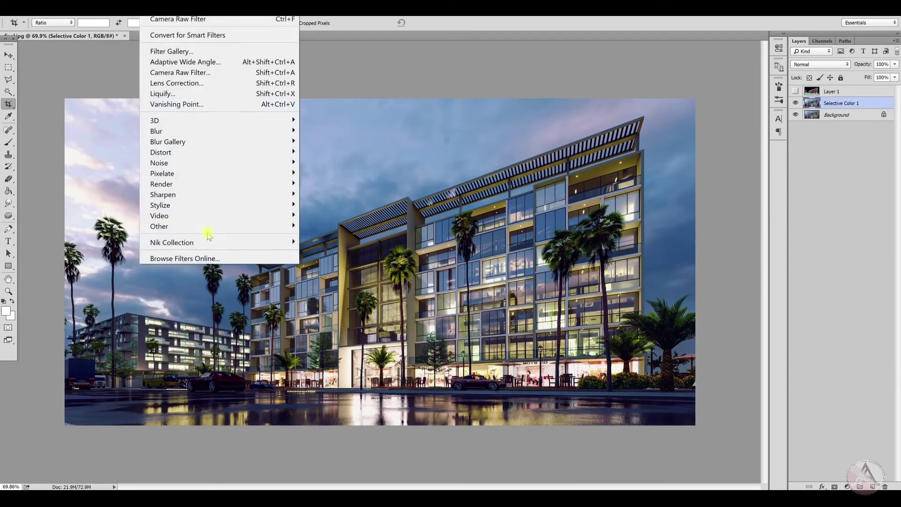
mouse_move(209, 244)
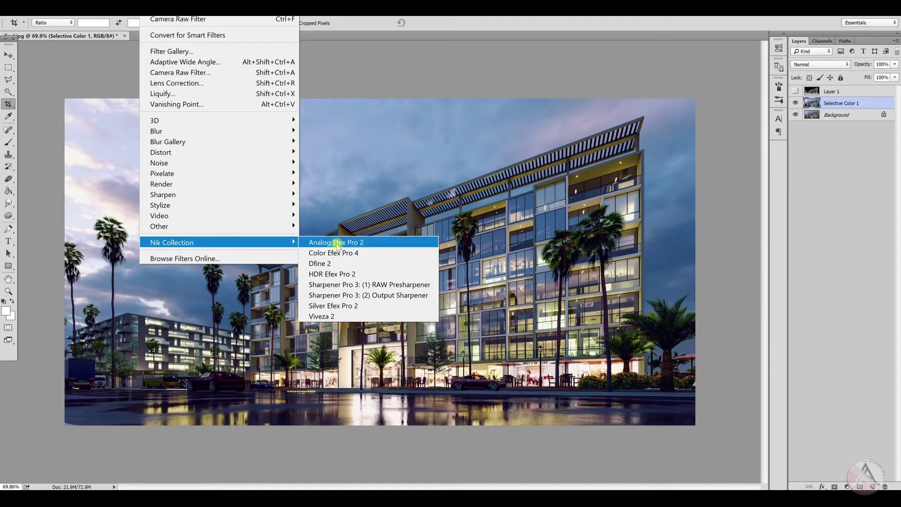
click(359, 242)
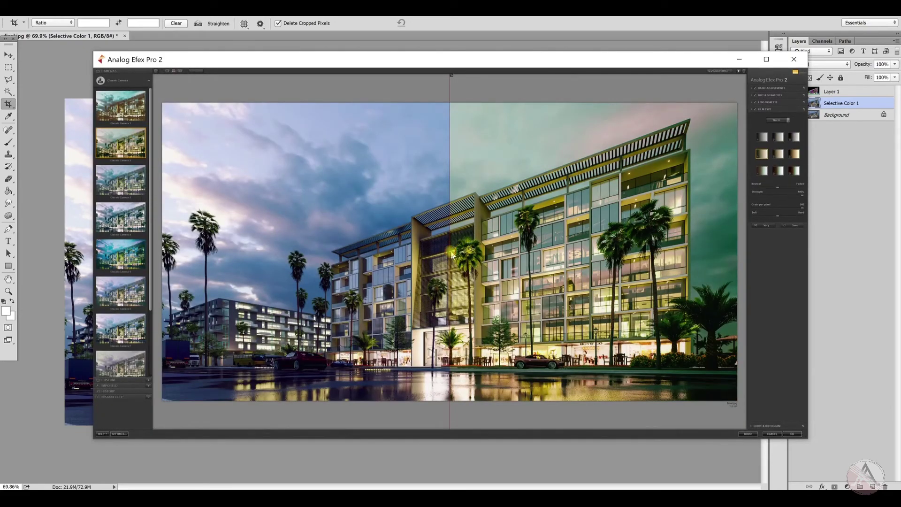
Apply the fourth Classic Camera preset and move the split preview line to show the effect across the whole image.
drag(450, 252, 369, 299)
click(125, 225)
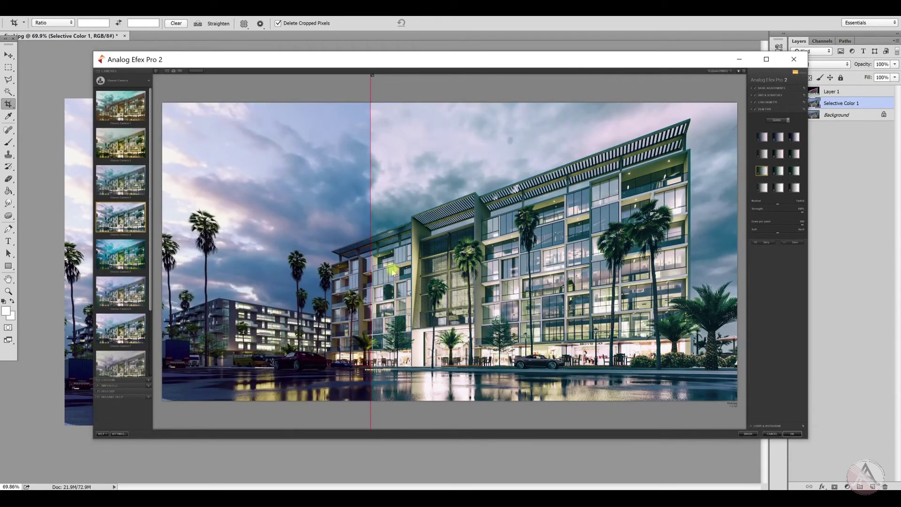
drag(373, 264, 19, 282)
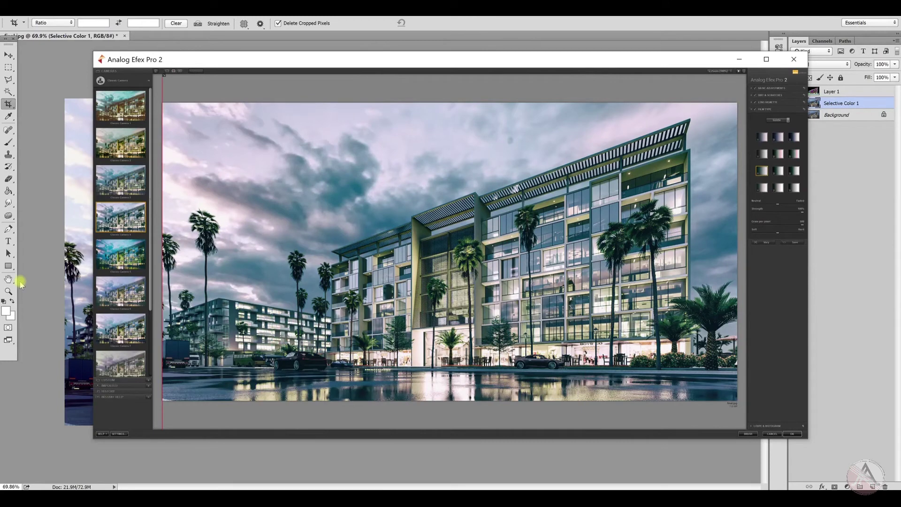
Try several Film Type swatches and choose the middle one in the last row.
click(760, 155)
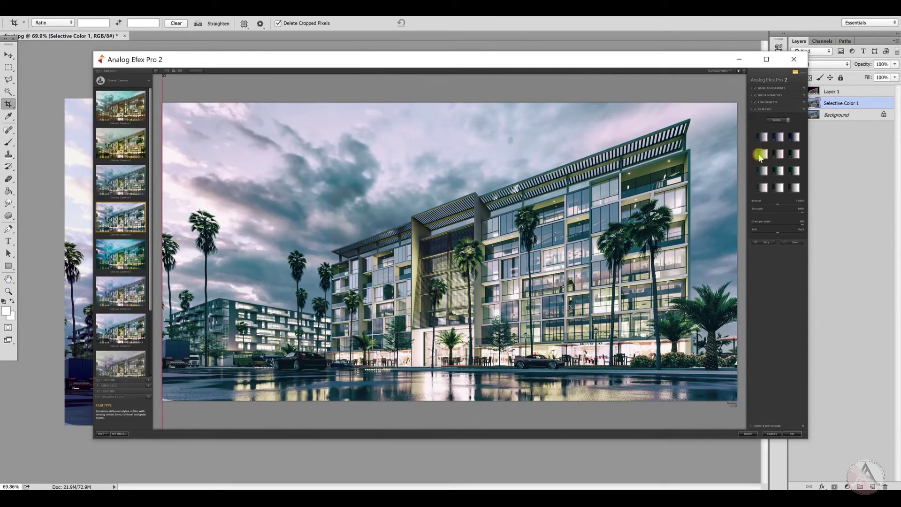
click(761, 137)
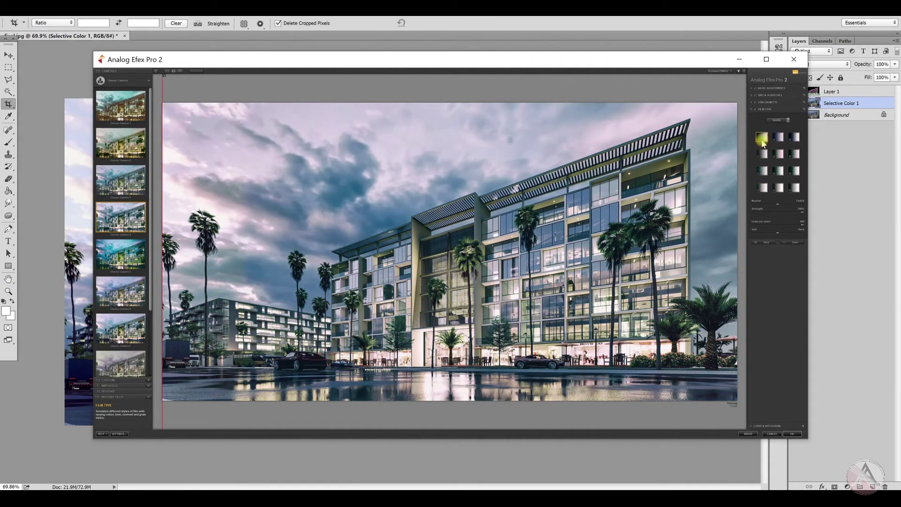
click(778, 187)
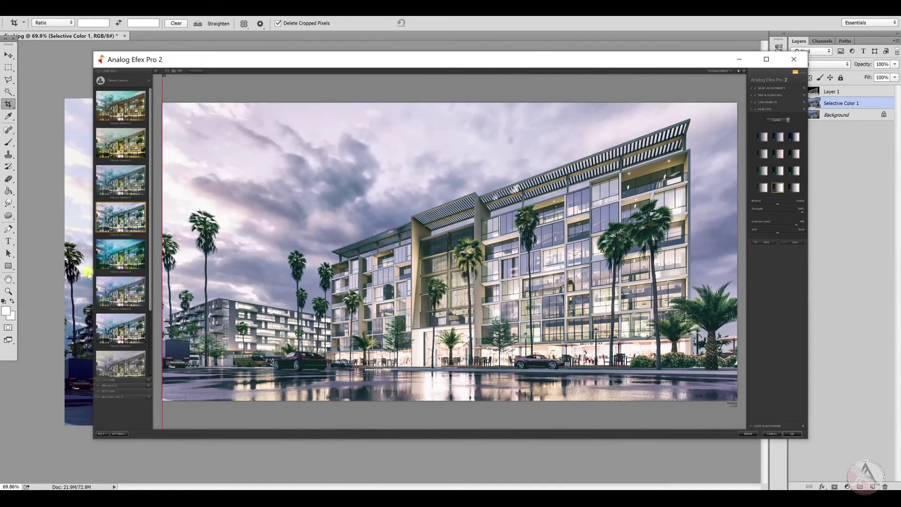
Try other Classic Camera presets on the image, including the third and sixth ones.
click(121, 179)
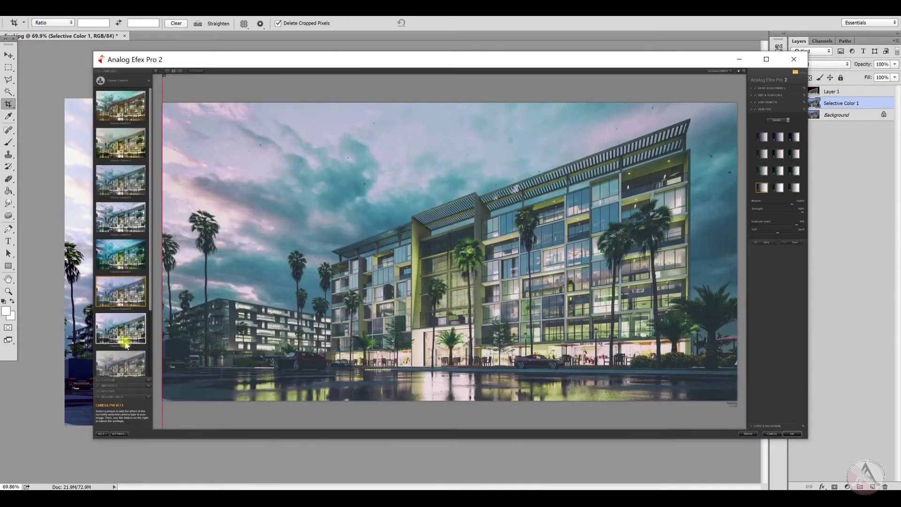
click(131, 280)
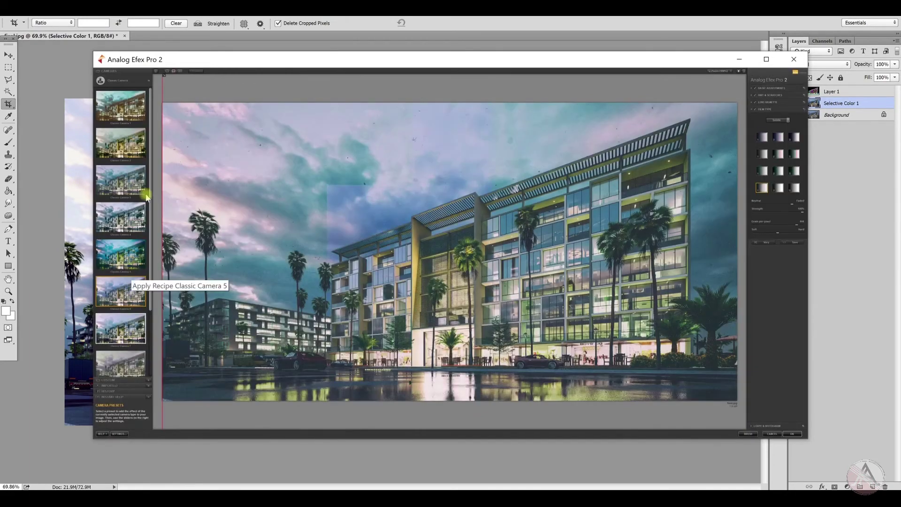
Switch the camera type to the Multi-lens tool combination and apply its first preset.
click(149, 83)
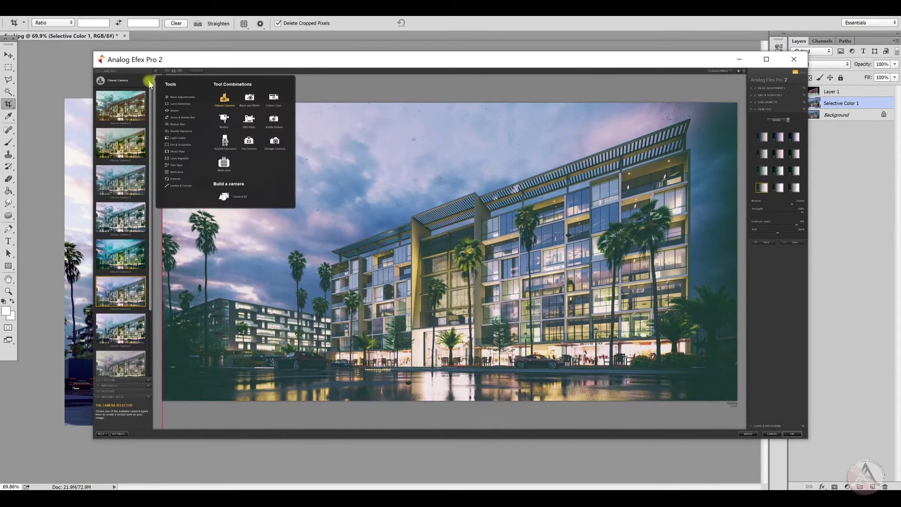
click(224, 165)
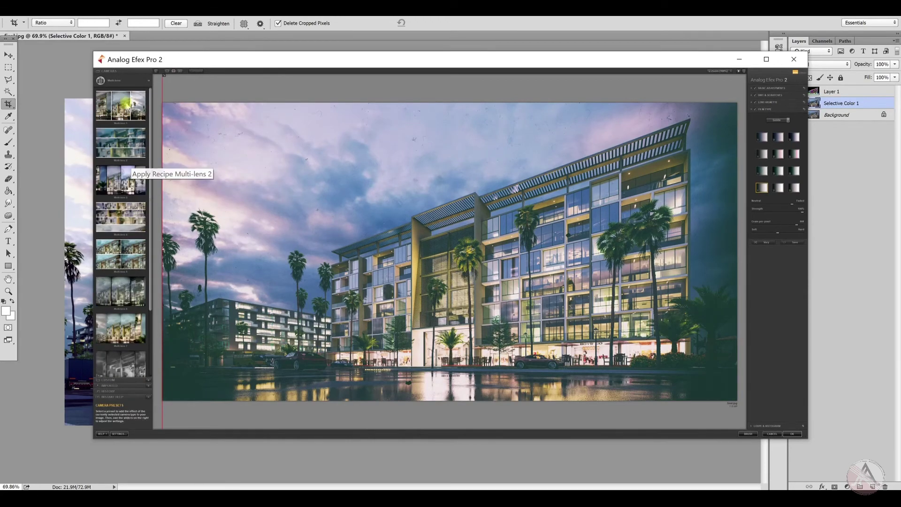
click(126, 100)
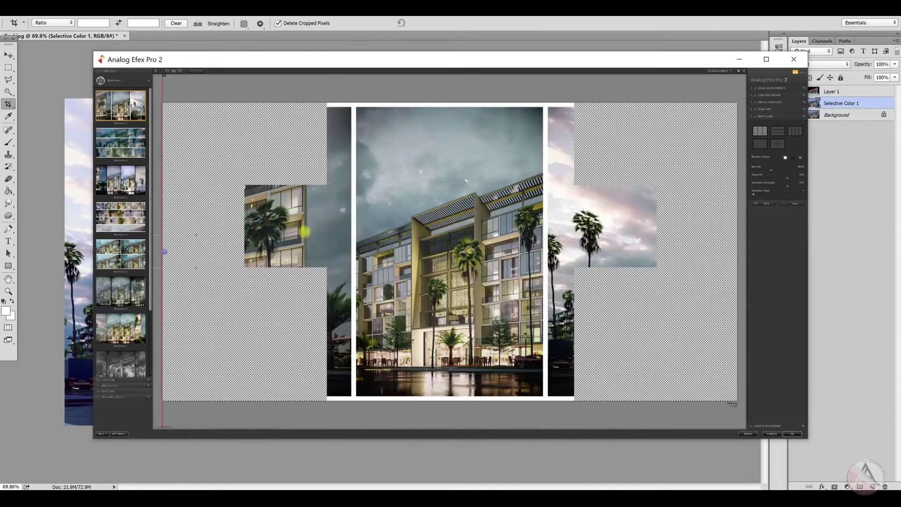
Move the first panel's image onto the end of the building and enlarge it.
drag(165, 253, 197, 270)
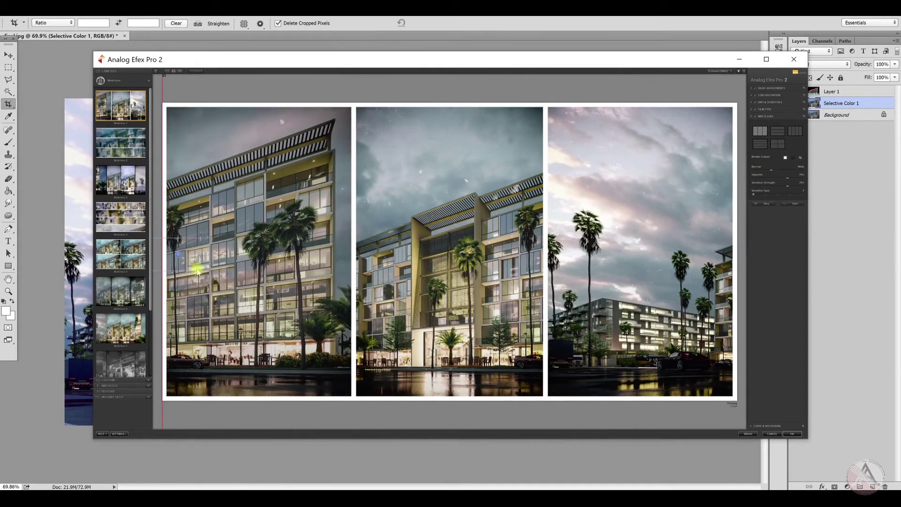
scroll(211, 276, up, 2)
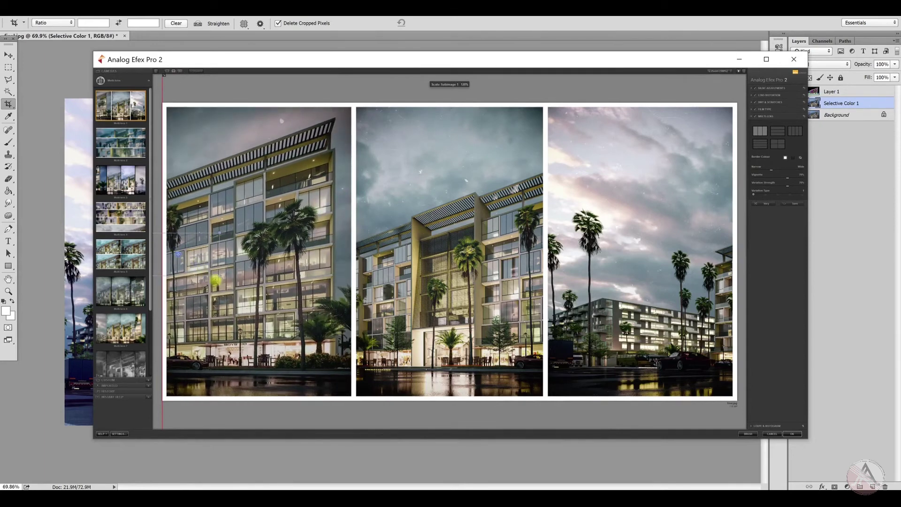
scroll(216, 280, up, 3)
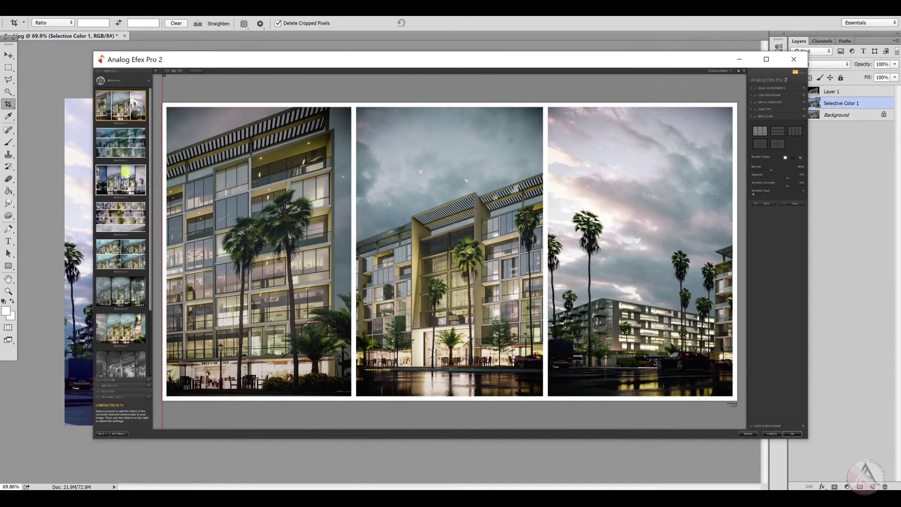
Apply the third Multi-lens preset and turn off every effect section except the multi-lens layout.
click(125, 190)
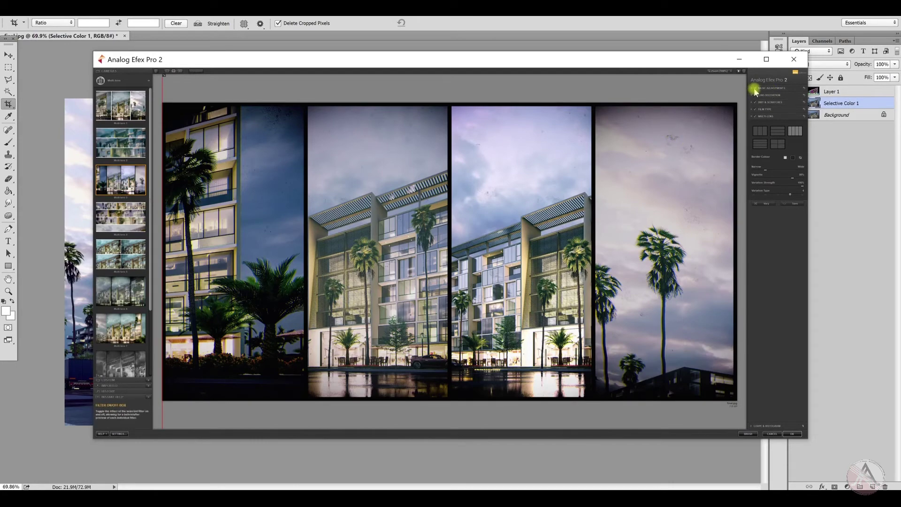
click(756, 104)
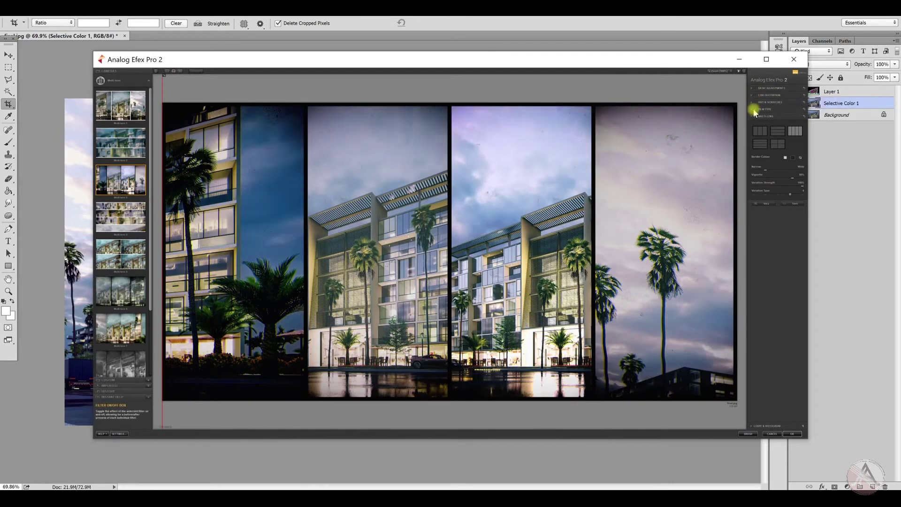
click(756, 116)
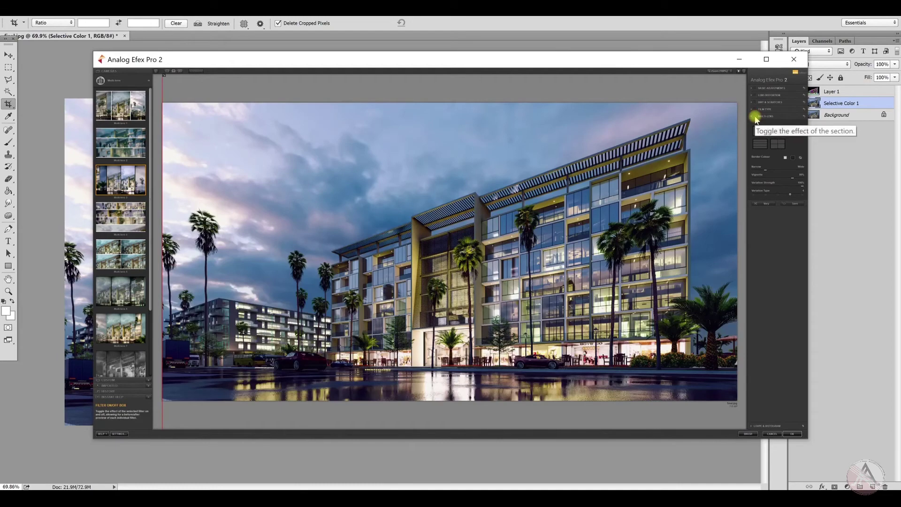
click(748, 117)
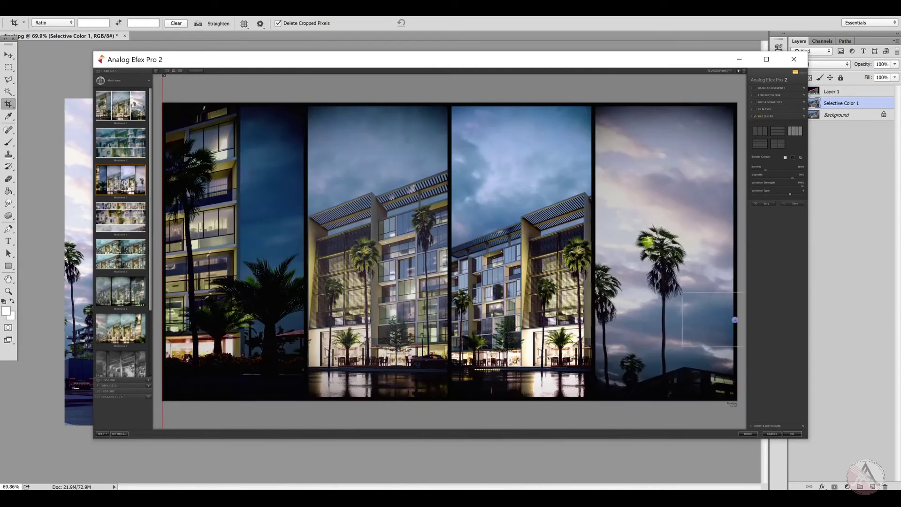
Make the panel borders white, reduce them to the thinnest width, and lower the vignette to its minimum.
click(785, 158)
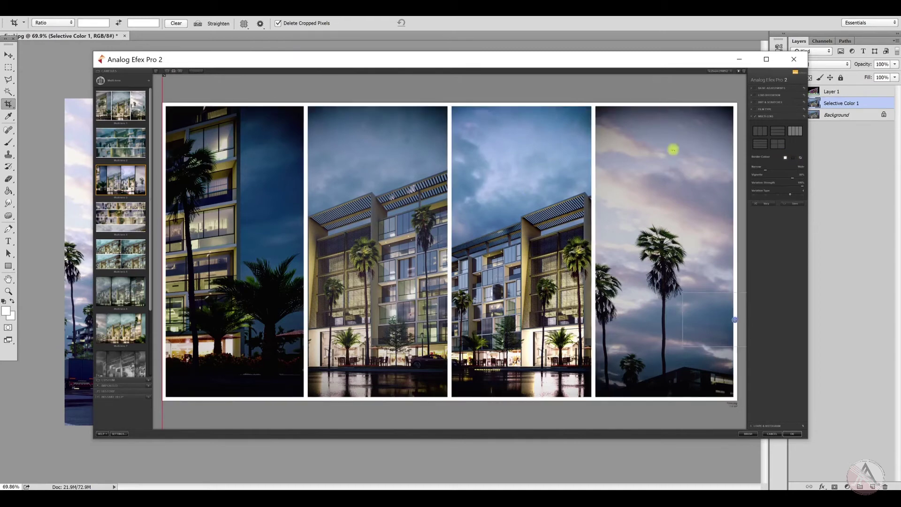
mouse_move(766, 171)
mouse_down()
mouse_move(798, 177)
mouse_move(778, 174)
mouse_up()
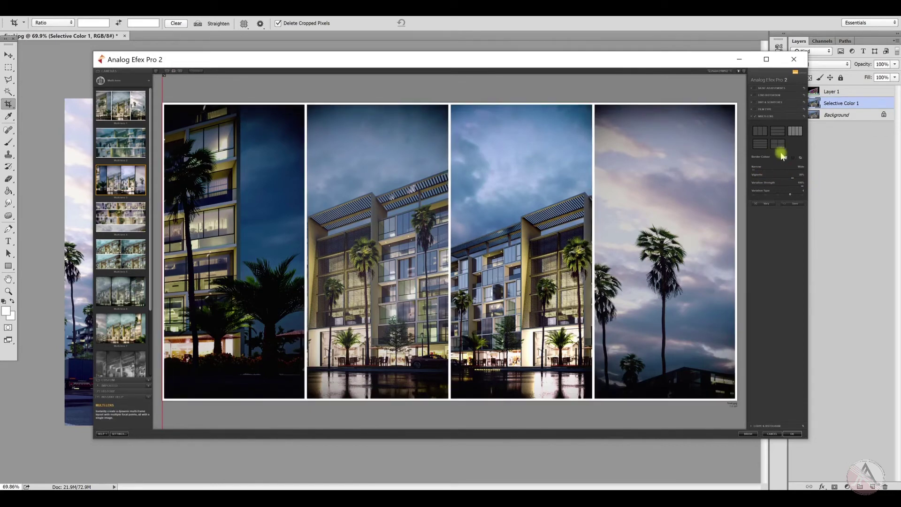
click(784, 158)
click(783, 159)
drag(792, 176, 756, 178)
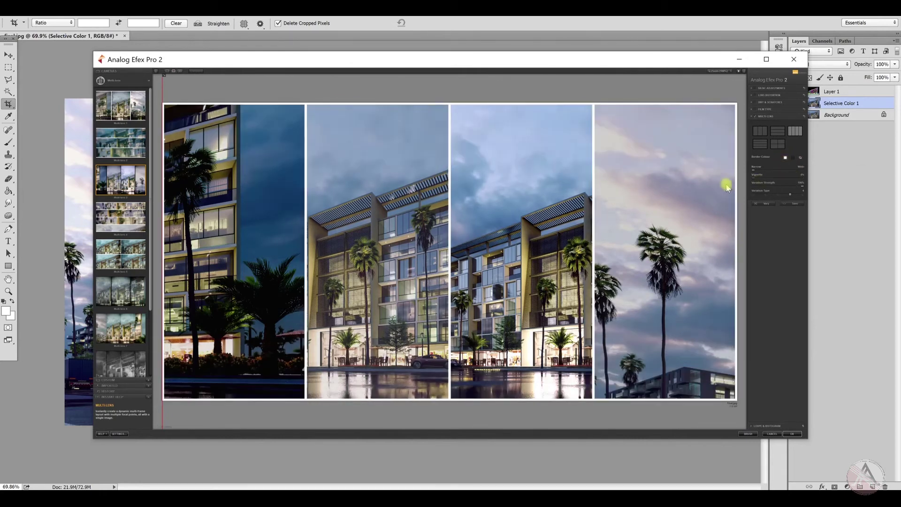
Try several Variation Type settings for the panels and settle on one near the maximum.
drag(790, 193, 765, 197)
click(770, 201)
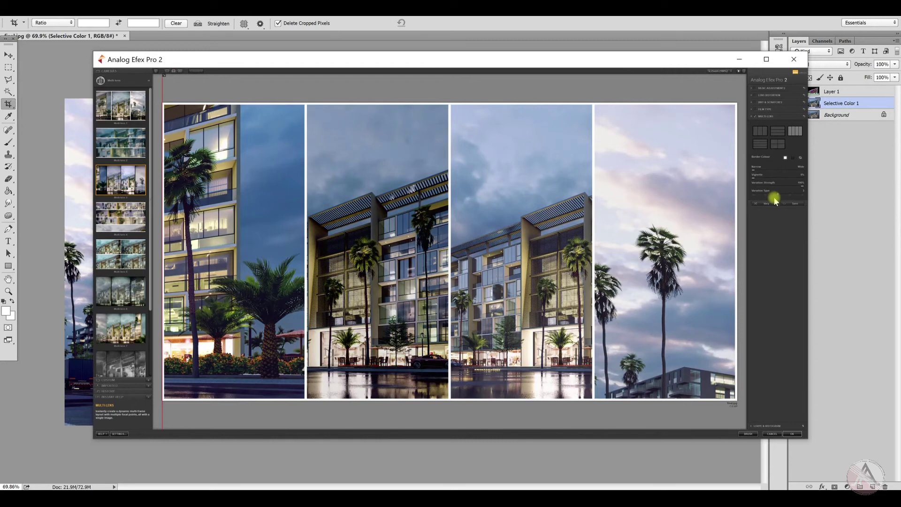
click(805, 194)
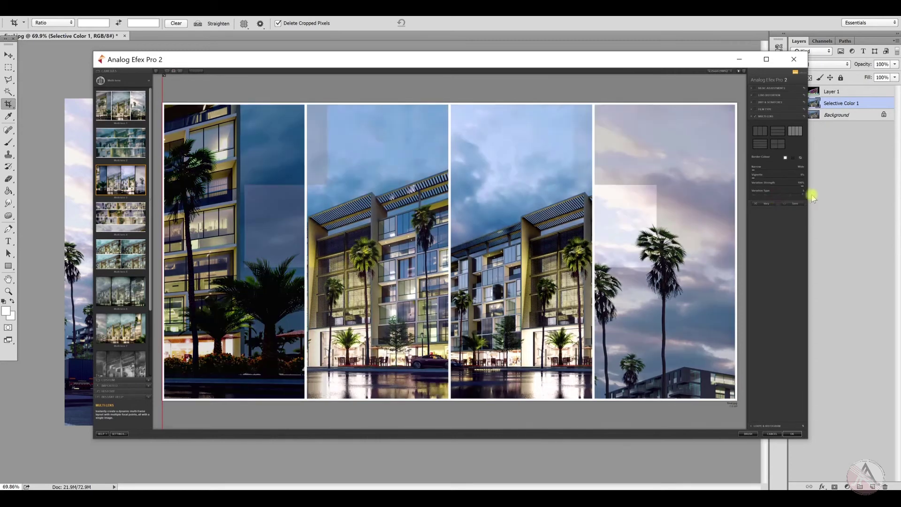
drag(799, 192, 793, 192)
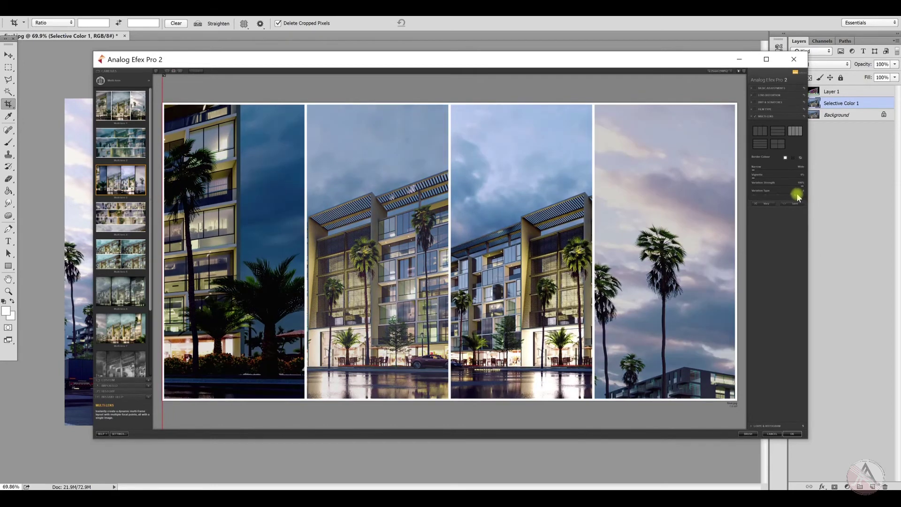
click(798, 193)
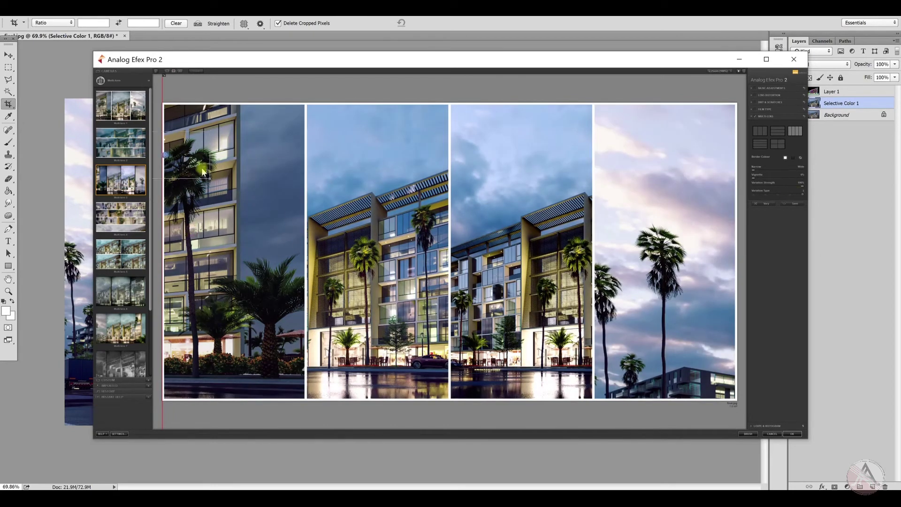
Shrink the first panel's image to show the whole building end and enlarge the second panel's image around the entrance facade.
scroll(201, 170, down, 3)
scroll(196, 168, down, 2)
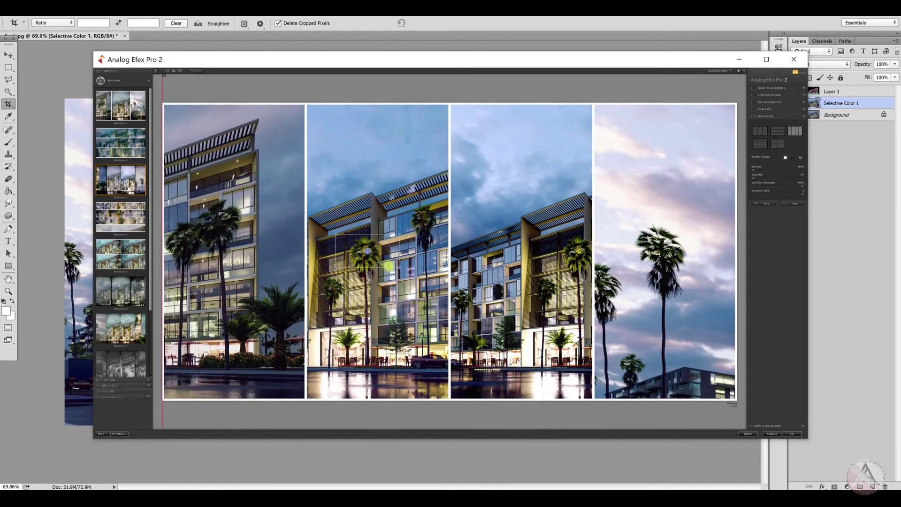
scroll(367, 251, up, 3)
scroll(367, 251, up, 3)
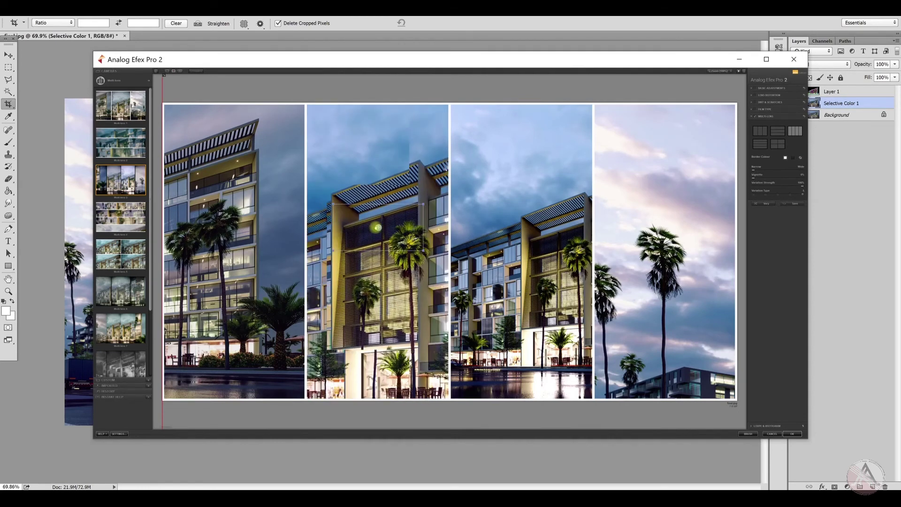
scroll(377, 228, up, 2)
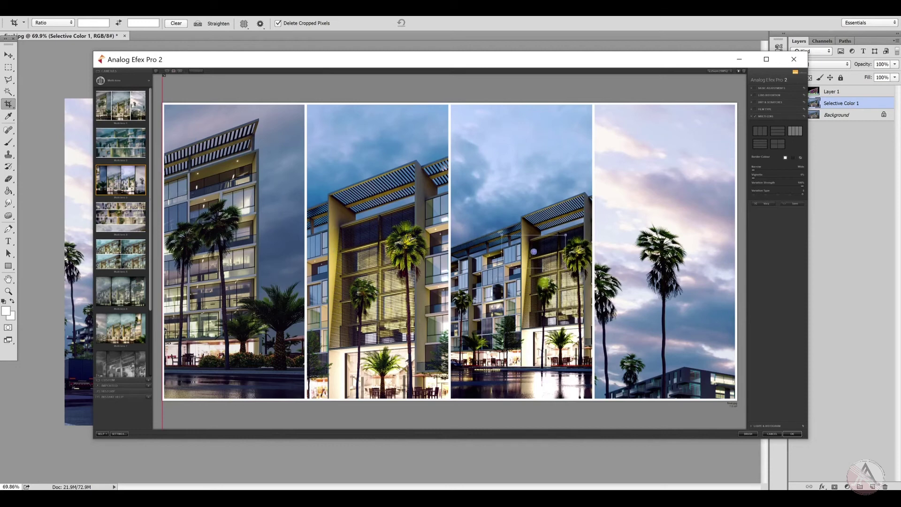
Enlarge and reposition the third panel's image, move the fourth panel's image onto the lit facade, and apply the filter.
scroll(531, 252, up, 4)
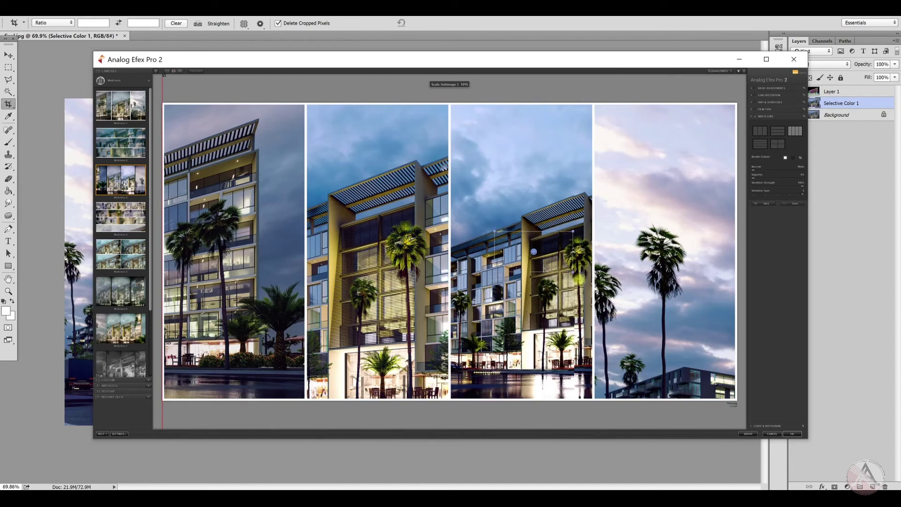
drag(534, 250, 539, 195)
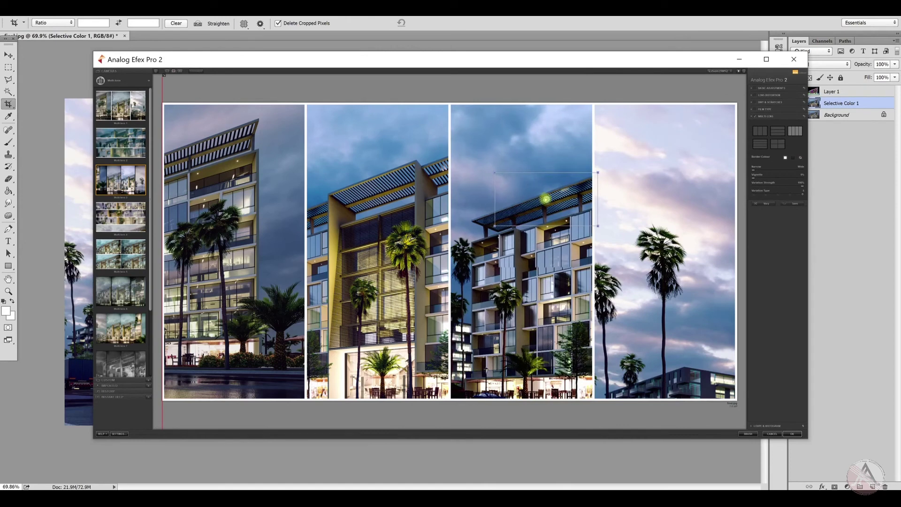
drag(676, 292, 634, 197)
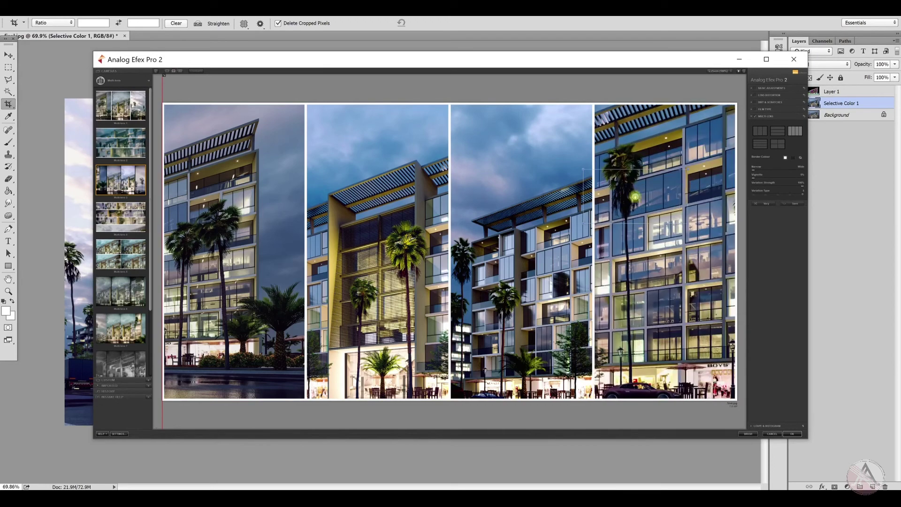
click(792, 433)
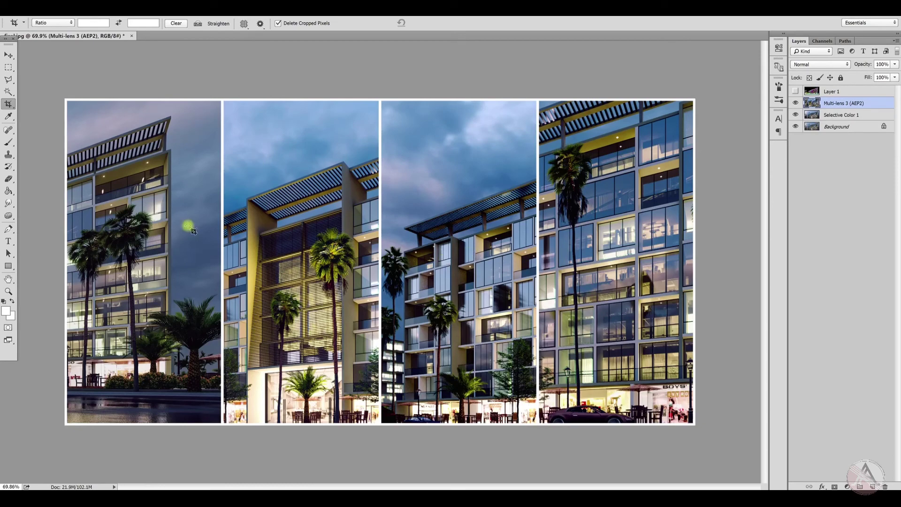
Examine the four-panel image at 100% and toggle the Multi-lens 3 (AEP2) layer to compare it with Selective Color 1.
click(8, 280)
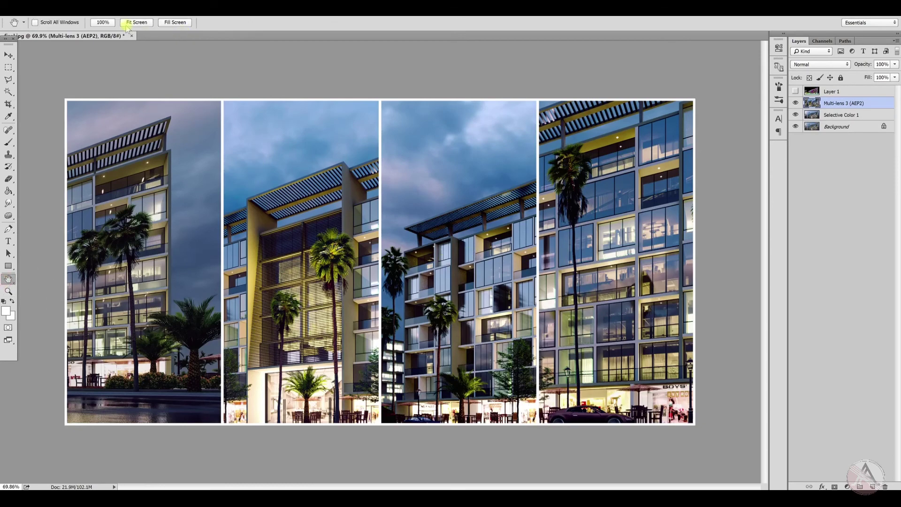
click(103, 22)
drag(213, 86, 95, 14)
drag(467, 198, 527, 292)
click(816, 116)
click(796, 104)
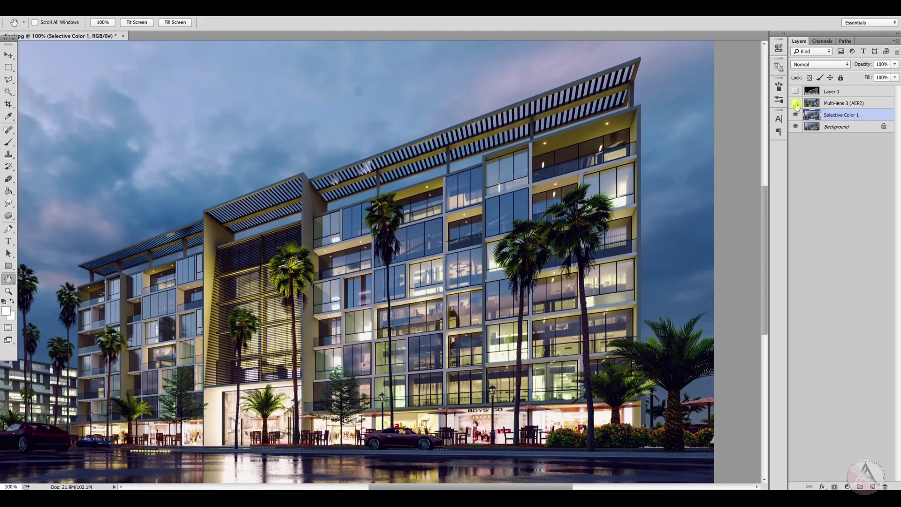
click(796, 104)
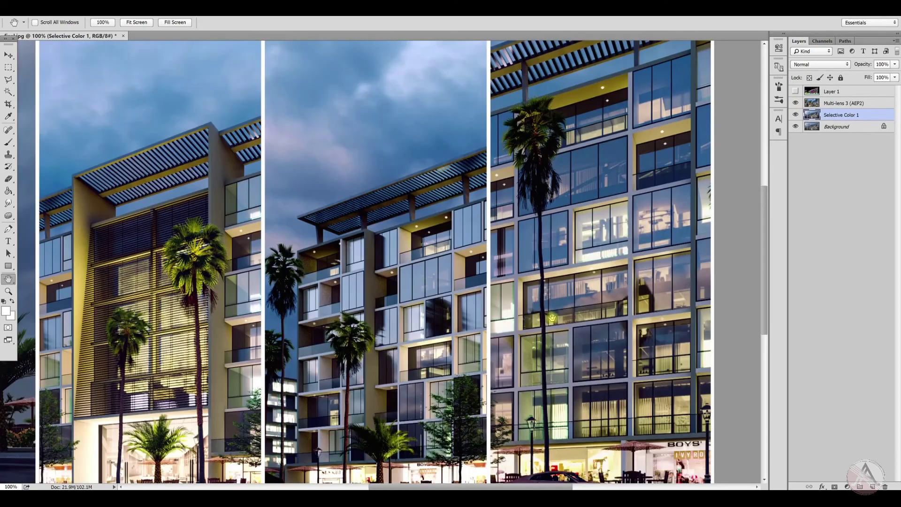
scroll(357, 277, down, 4)
scroll(357, 277, up, 2)
click(814, 103)
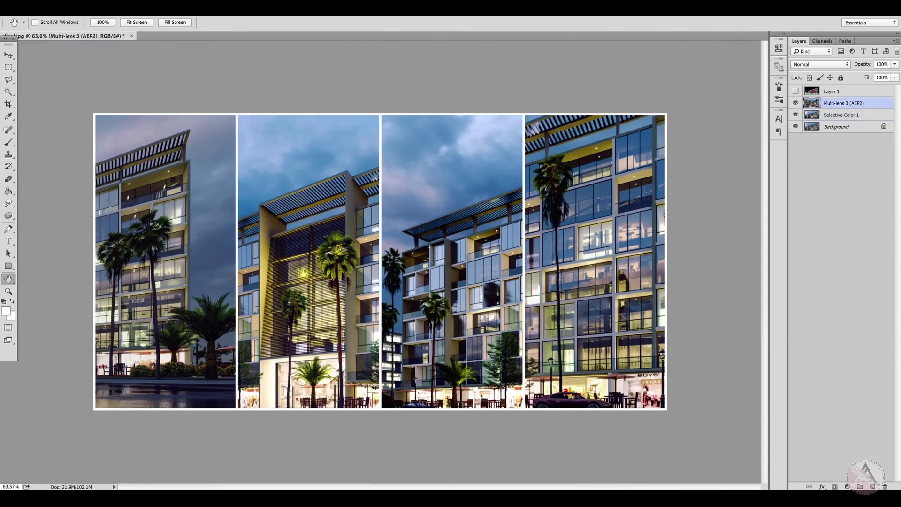
Hide the Multi-lens 3 (AEP2) layer and crop the image to a narrow vertical frame around the building end and its two tall palms.
click(795, 103)
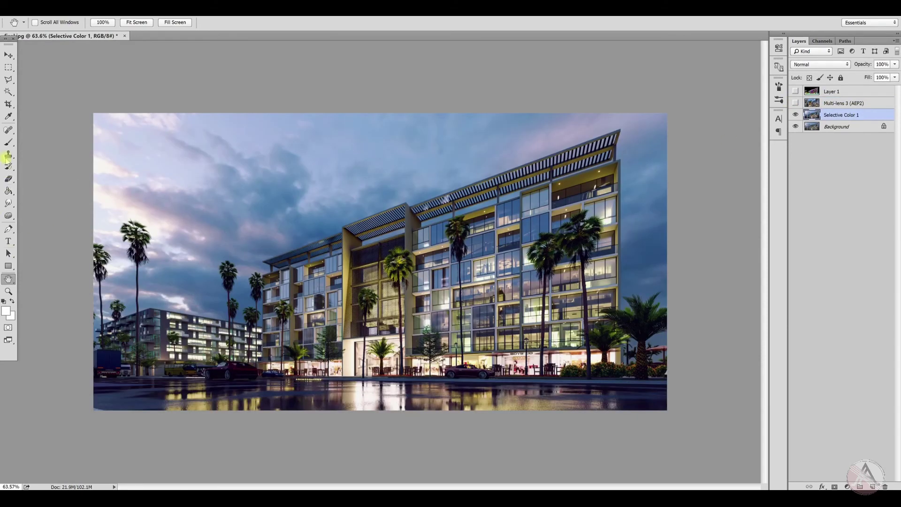
click(8, 104)
drag(95, 263, 296, 276)
mouse_move(468, 258)
mouse_down()
mouse_move(466, 249)
mouse_move(461, 259)
mouse_up()
key(Return)
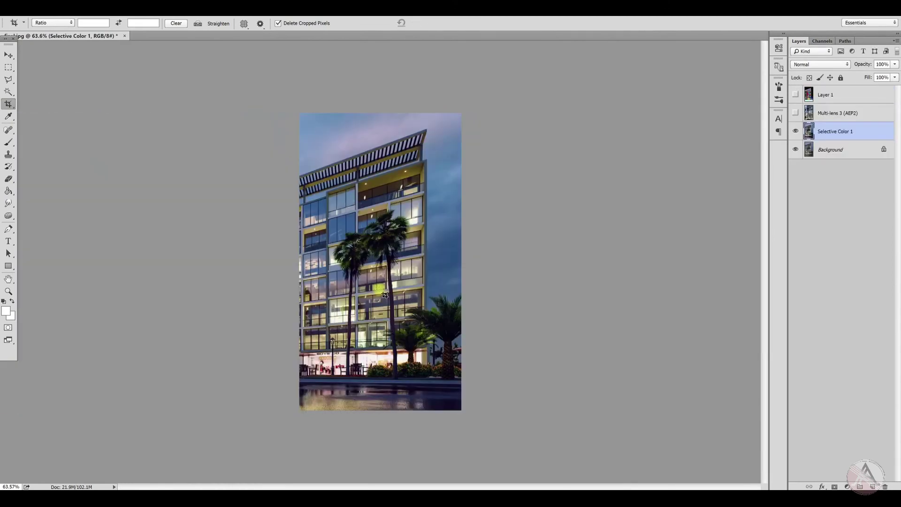
key(ctrl+0)
scroll(384, 346, up, 1)
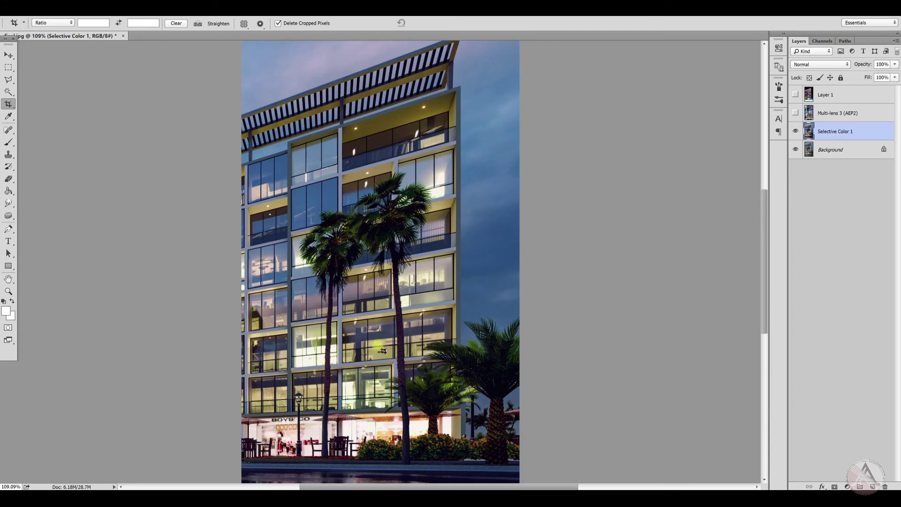
scroll(384, 348, down, 2)
scroll(351, 349, up, 1)
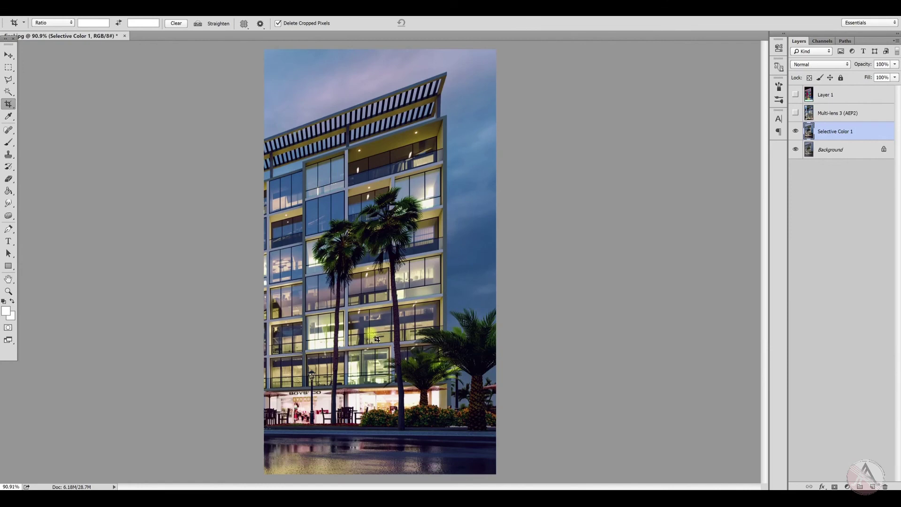
scroll(373, 343, down, 1)
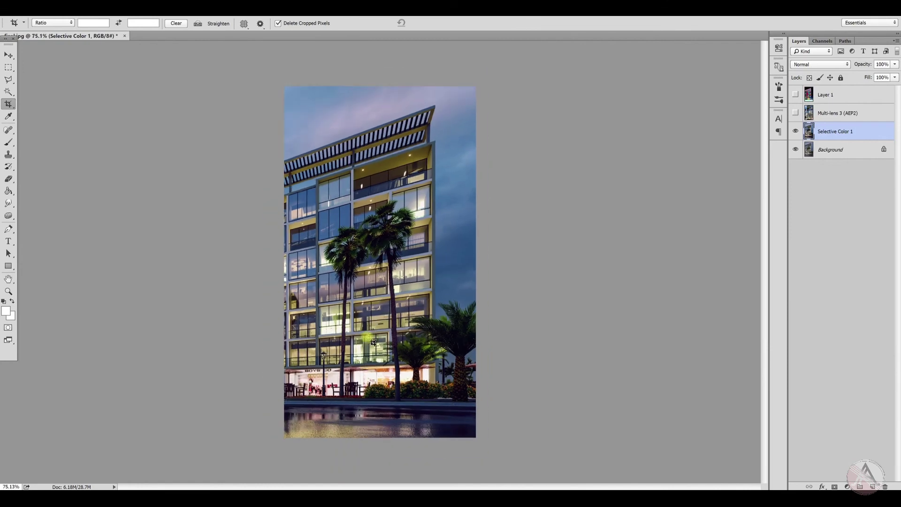